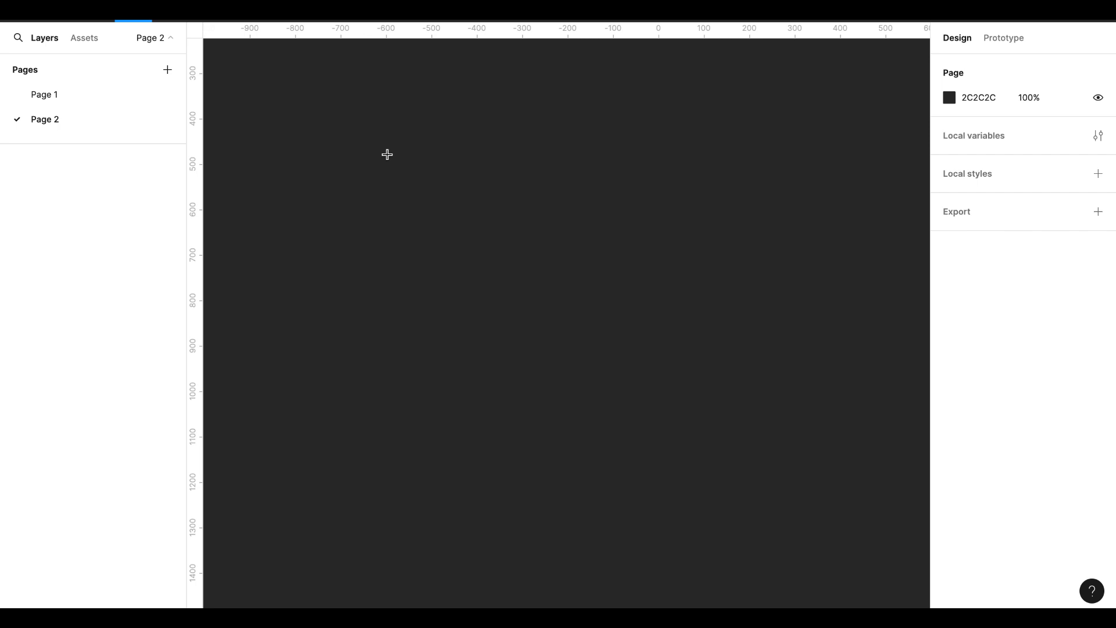
Stretch the rectangle out to 1404 by 1186
{"action": "left_click_drag", "start_coordinate": [387, 154], "coordinate": [529, 422]}
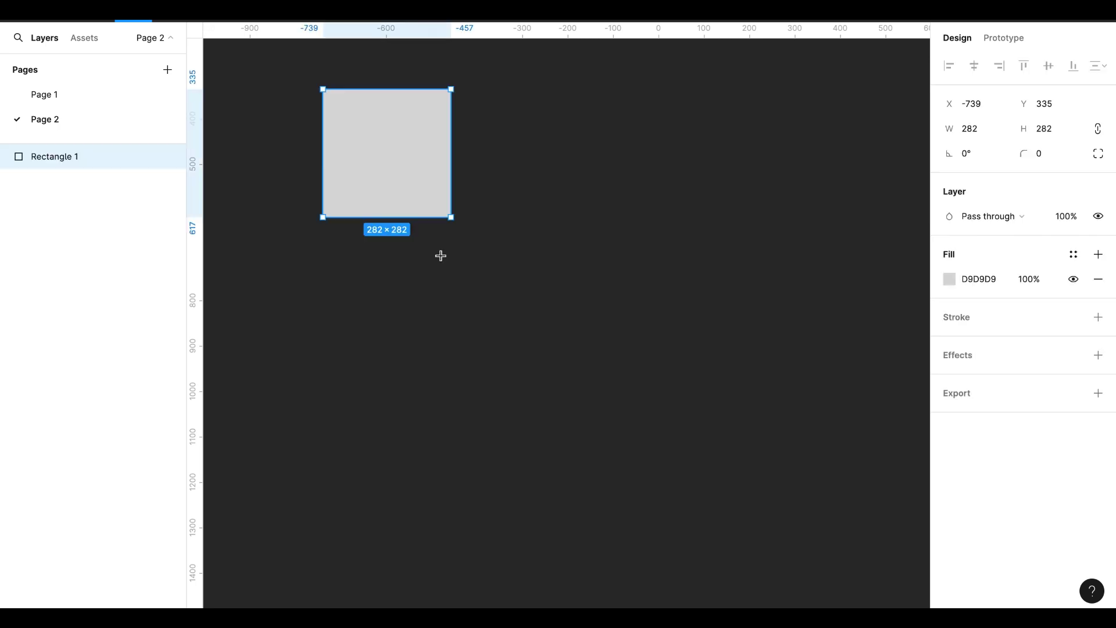
{"action": "left_click_drag", "start_coordinate": [477, 344], "coordinate": [611, 515]}
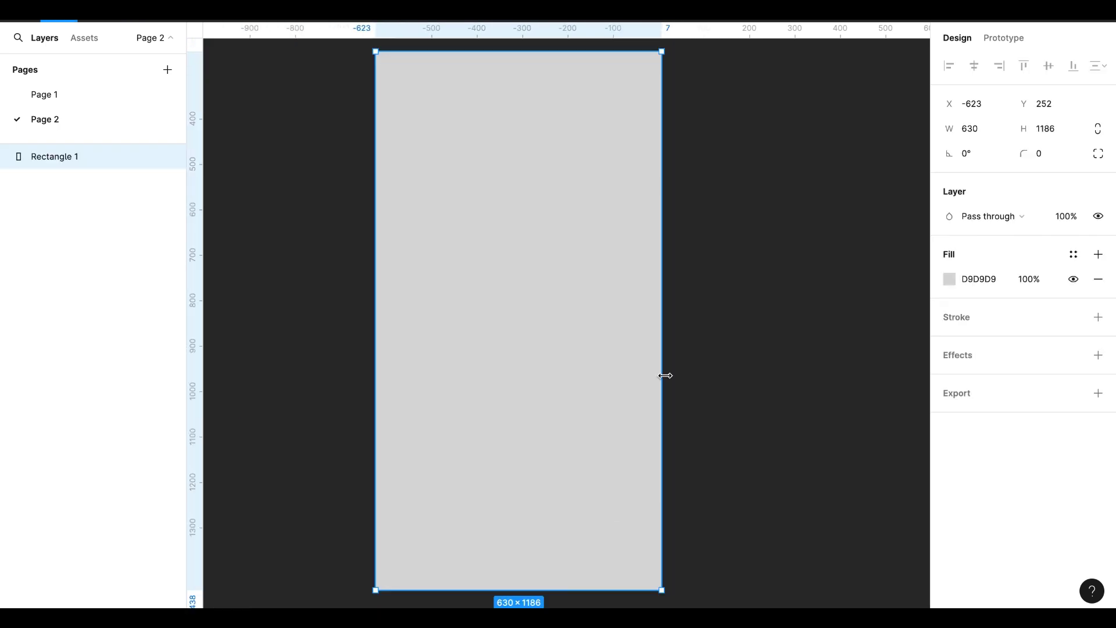
{"action": "left_click_drag", "start_coordinate": [664, 373], "coordinate": [889, 373]}
{"action": "right_click", "coordinate": [811, 375]}
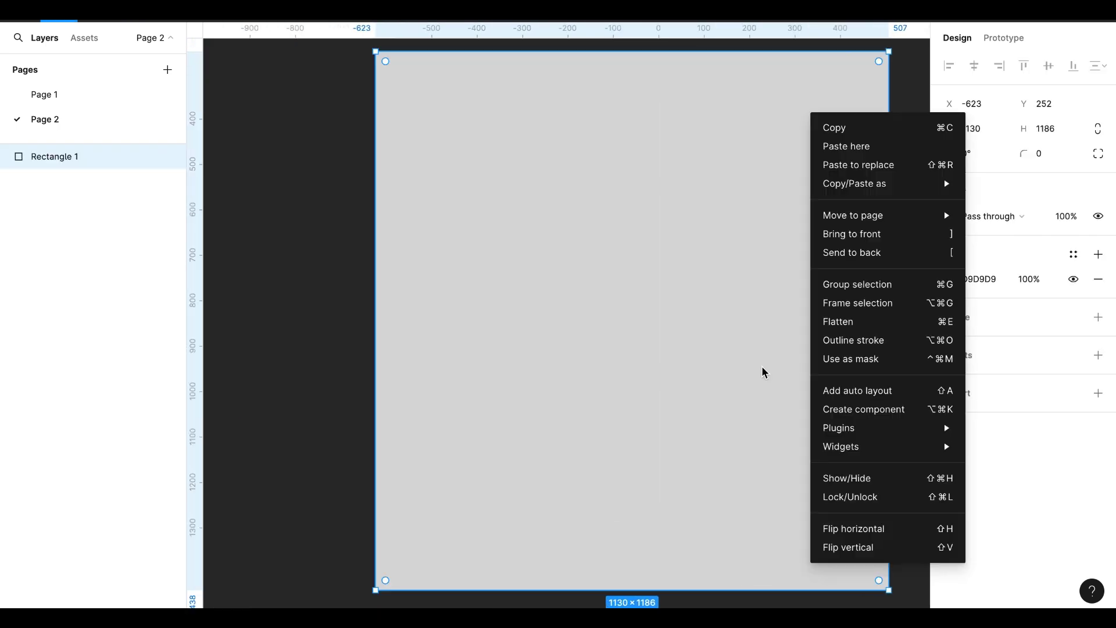
{"action": "left_click", "coordinate": [322, 150]}
{"action": "key", "text": "shift+i"}
{"action": "key", "text": "Escape"}
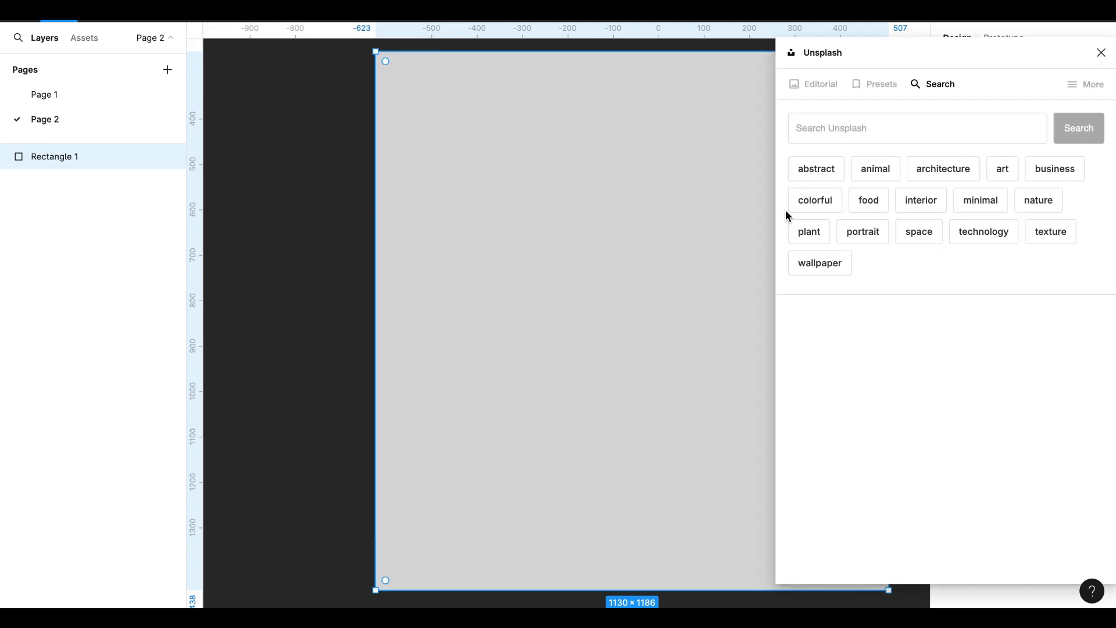
{"action": "left_click_drag", "start_coordinate": [376, 282], "coordinate": [251, 279]}
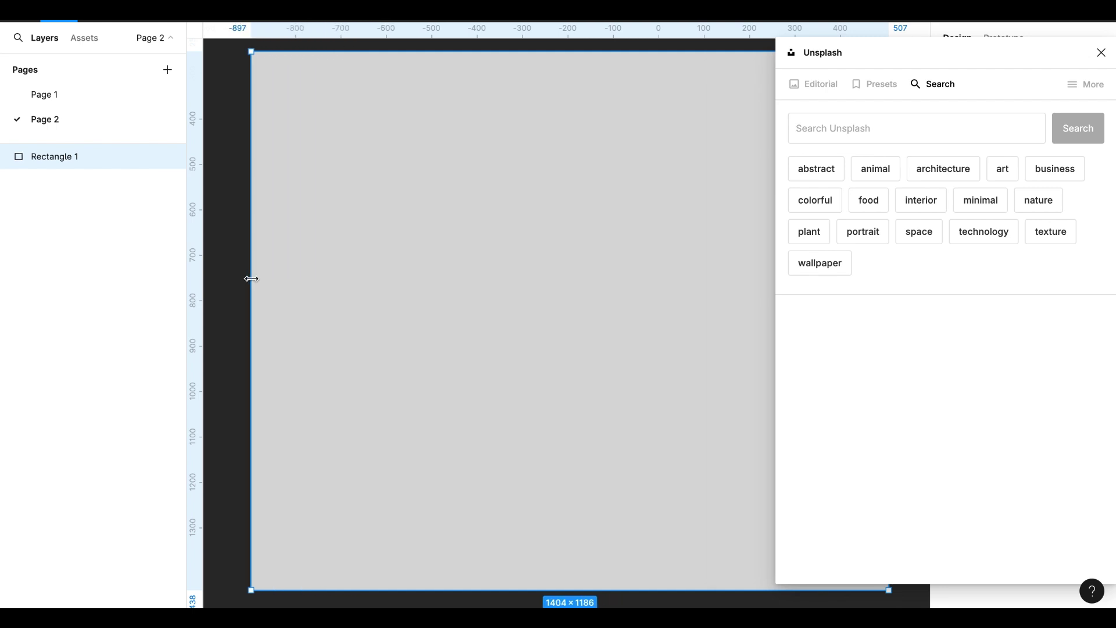
Search Unsplash for 'space' and fill the rectangle with the blue star-cluster photo
{"action": "left_click", "coordinate": [854, 128]}
{"action": "type", "text": "space"}
{"action": "key", "text": "Return"}
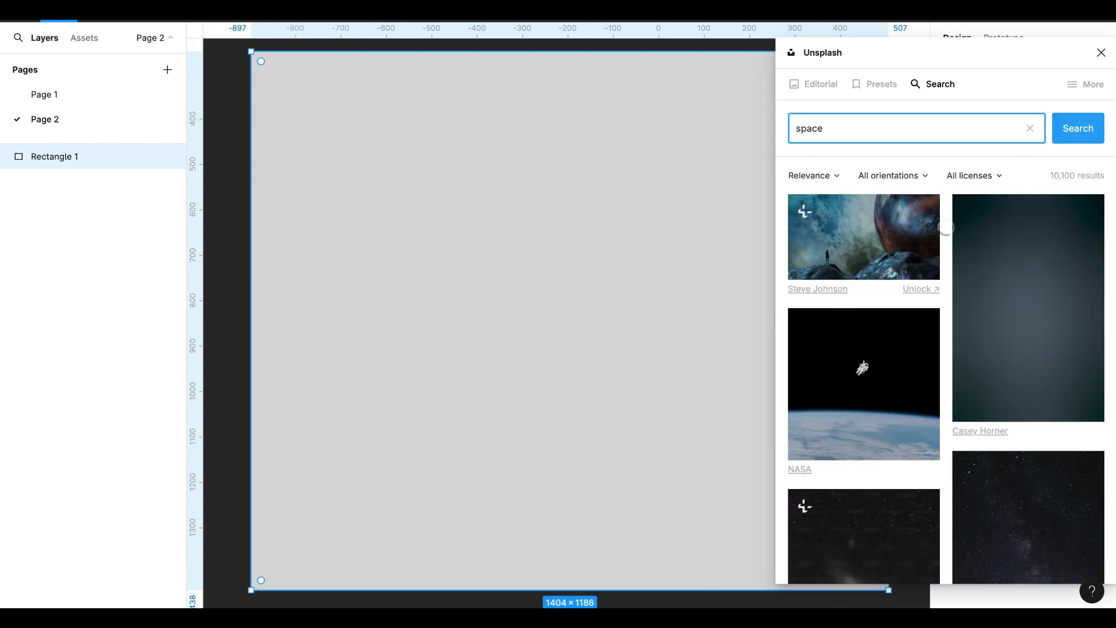
{"action": "scroll", "coordinate": [1020, 543], "scroll_direction": "down", "scroll_amount": 5}
{"action": "scroll", "coordinate": [1020, 543], "scroll_direction": "down", "scroll_amount": 5}
{"action": "scroll", "coordinate": [1020, 543], "scroll_direction": "down", "scroll_amount": 5}
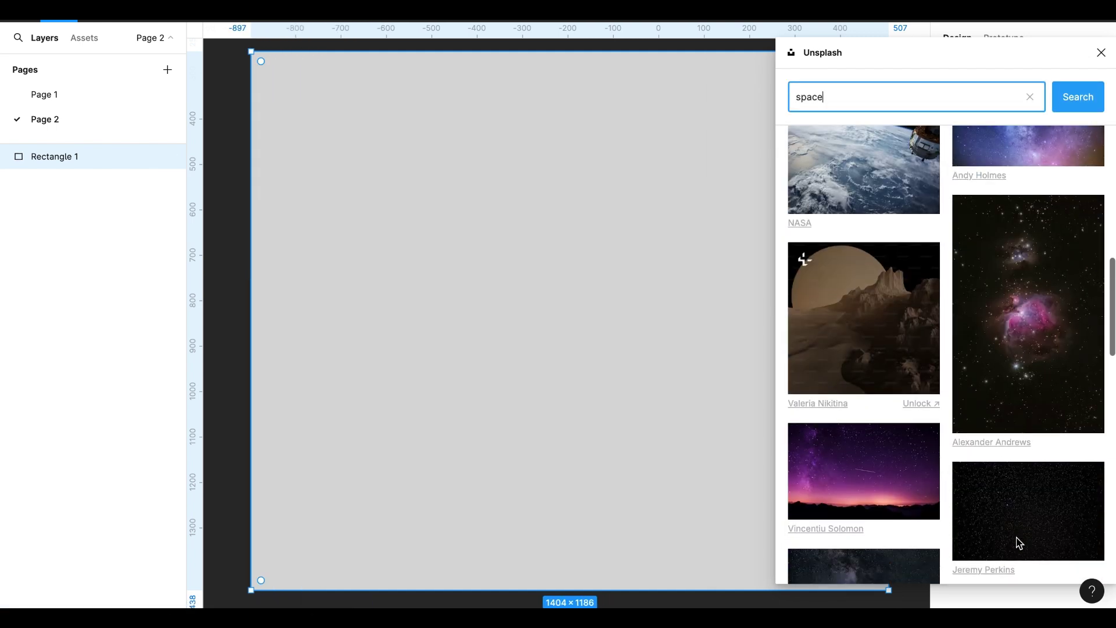
{"action": "scroll", "coordinate": [1020, 543], "scroll_direction": "down", "scroll_amount": 5}
{"action": "scroll", "coordinate": [1019, 543], "scroll_direction": "down", "scroll_amount": 5}
{"action": "scroll", "coordinate": [1019, 543], "scroll_direction": "down", "scroll_amount": 2}
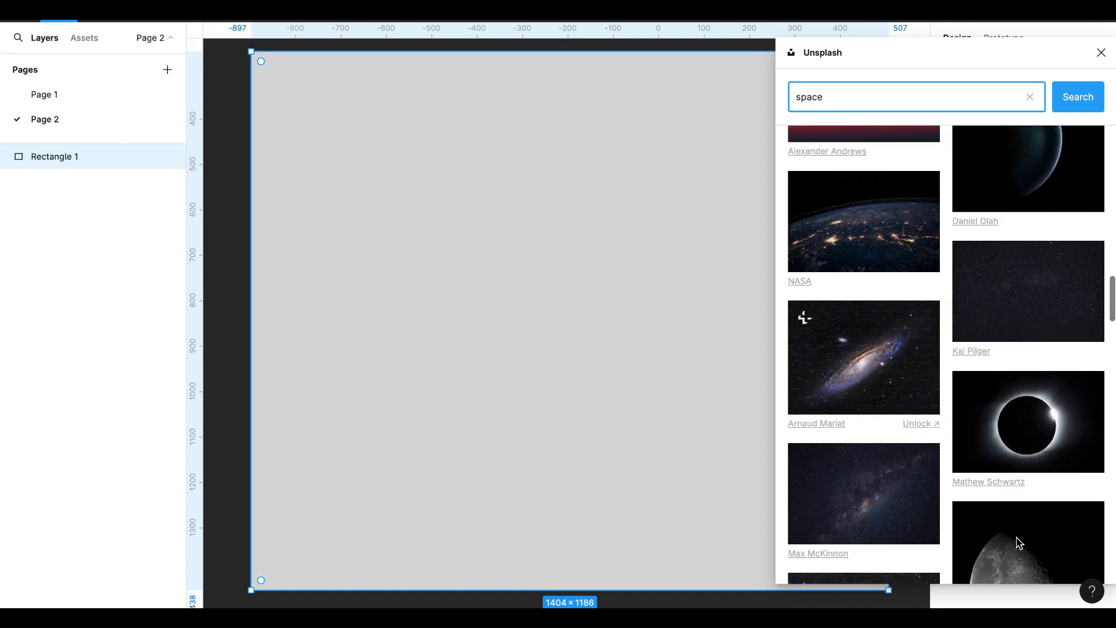
{"action": "left_click", "coordinate": [878, 369]}
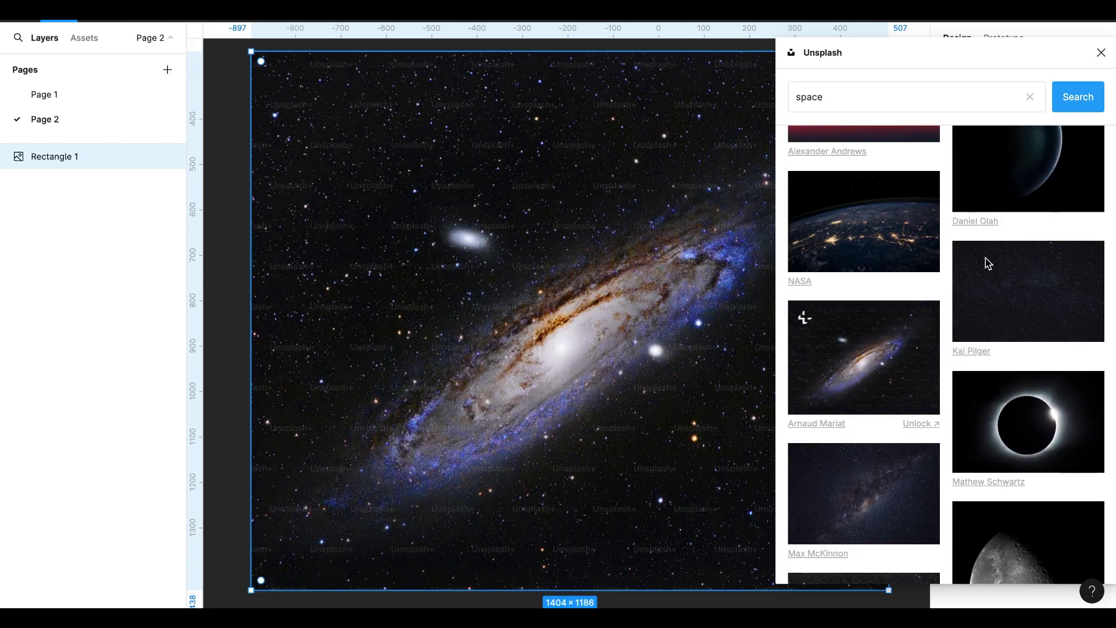
{"action": "scroll", "coordinate": [931, 431], "scroll_direction": "down", "scroll_amount": 5}
{"action": "left_click", "coordinate": [883, 431]}
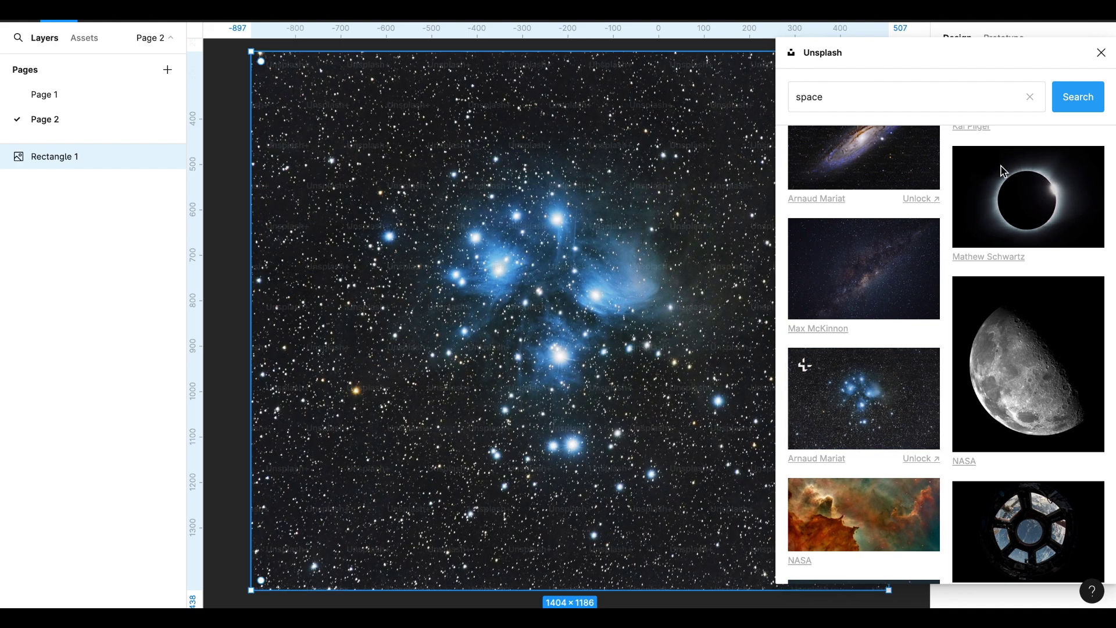
Add a 360×800 Android Large frame to the left of the star photo
{"action": "left_click", "coordinate": [1101, 53]}
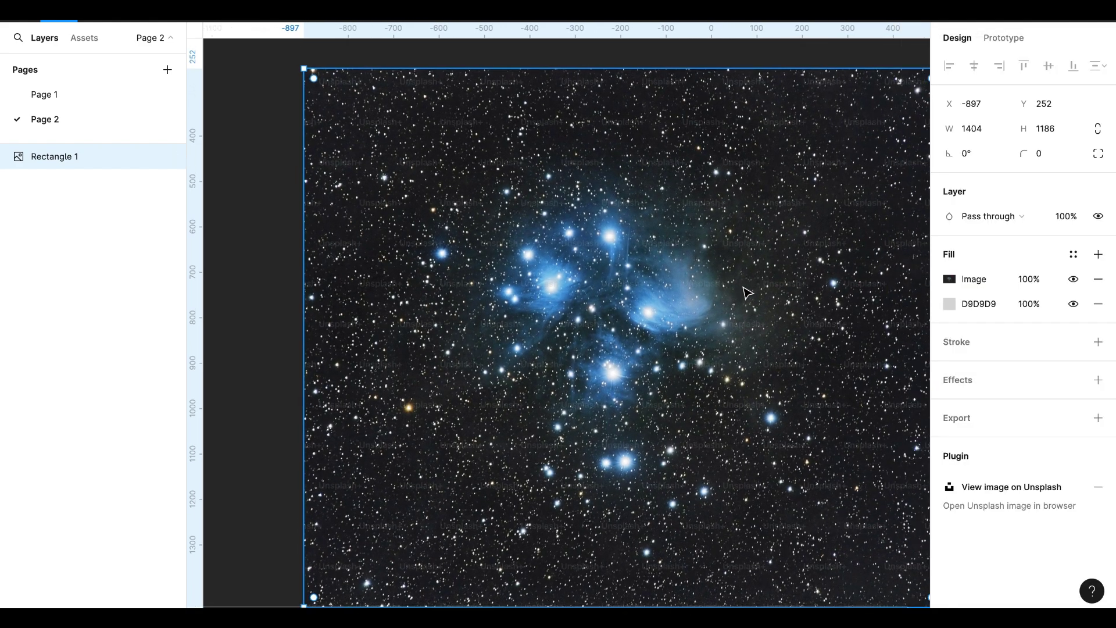
{"action": "scroll", "coordinate": [747, 292], "scroll_direction": "down", "scroll_amount": 2, "text": "ctrl"}
{"action": "scroll", "coordinate": [747, 292], "scroll_direction": "left", "scroll_amount": 2}
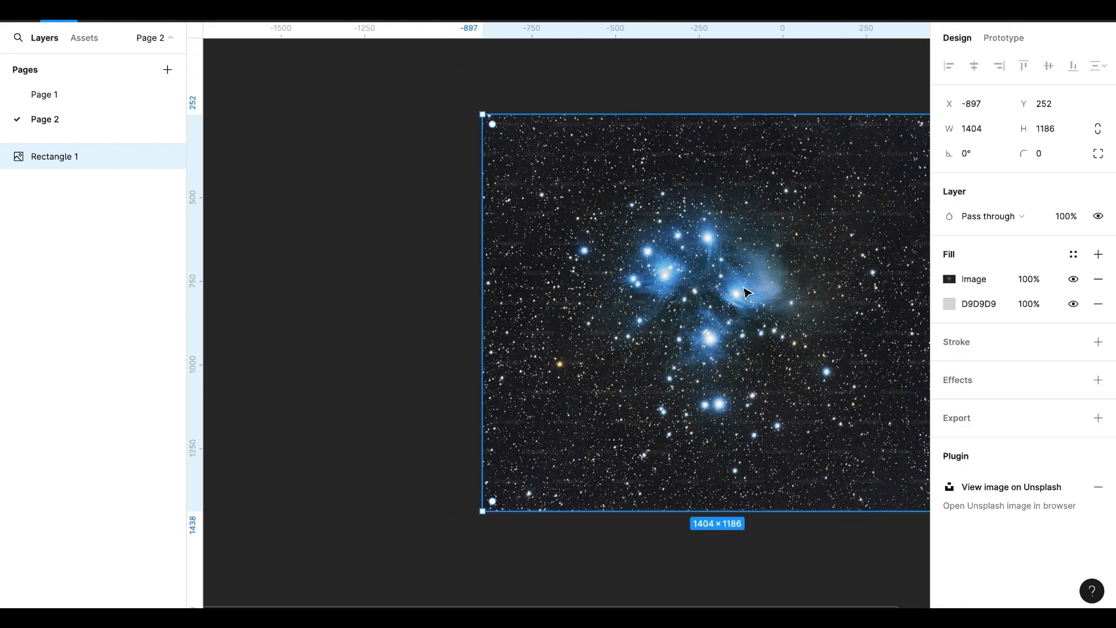
{"action": "scroll", "coordinate": [748, 292], "scroll_direction": "left", "scroll_amount": 2}
{"action": "scroll", "coordinate": [747, 292], "scroll_direction": "left", "scroll_amount": 2}
{"action": "key", "text": "f"}
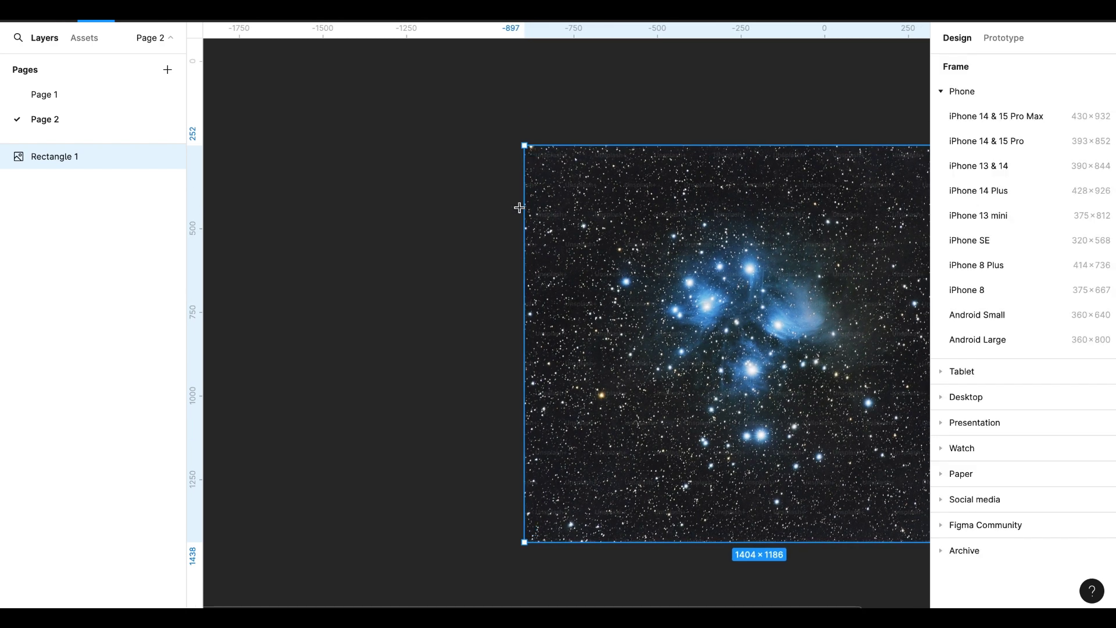
{"action": "left_click", "coordinate": [986, 342]}
{"action": "left_click_drag", "start_coordinate": [889, 353], "coordinate": [369, 308]}
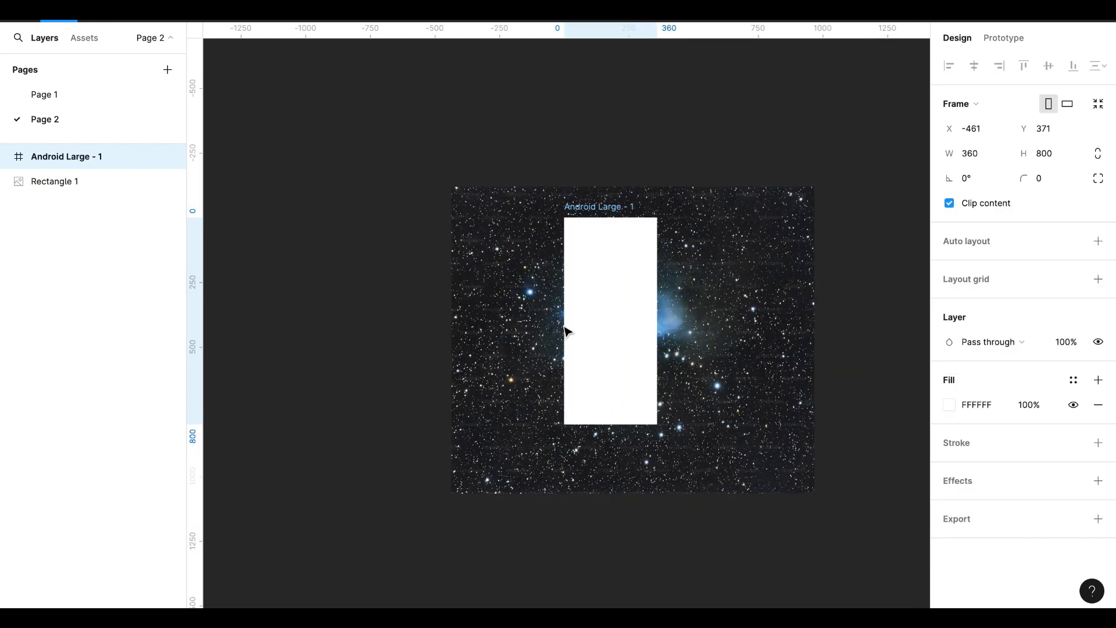
Move the star-photo rectangle into the phone frame and select the frame
{"action": "scroll", "coordinate": [368, 308], "scroll_direction": "left", "scroll_amount": 2}
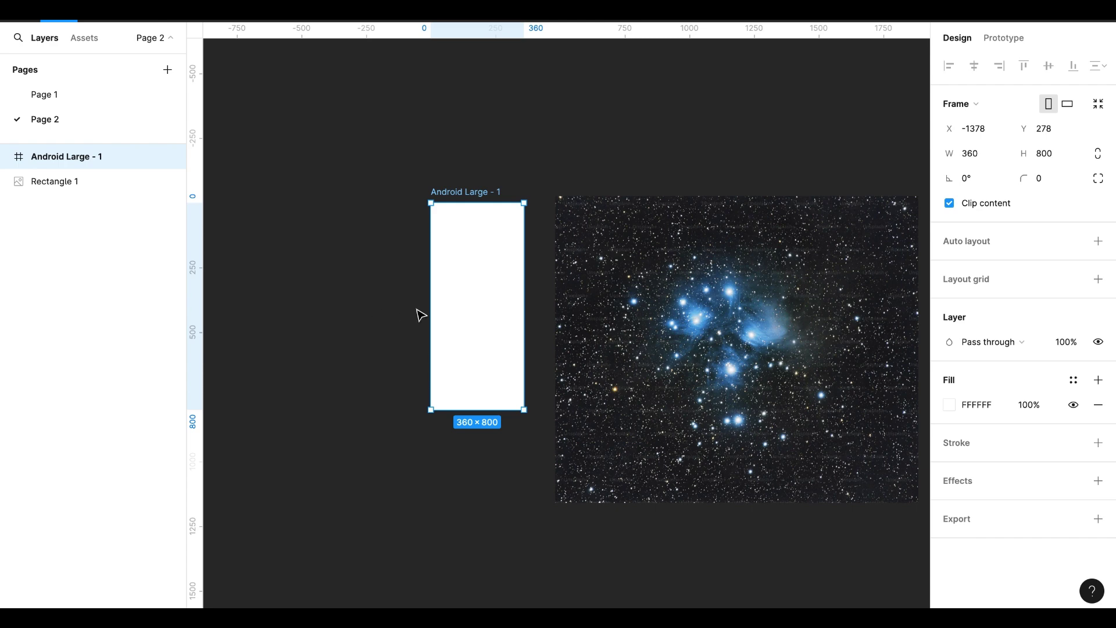
{"action": "left_click_drag", "start_coordinate": [614, 318], "coordinate": [490, 325]}
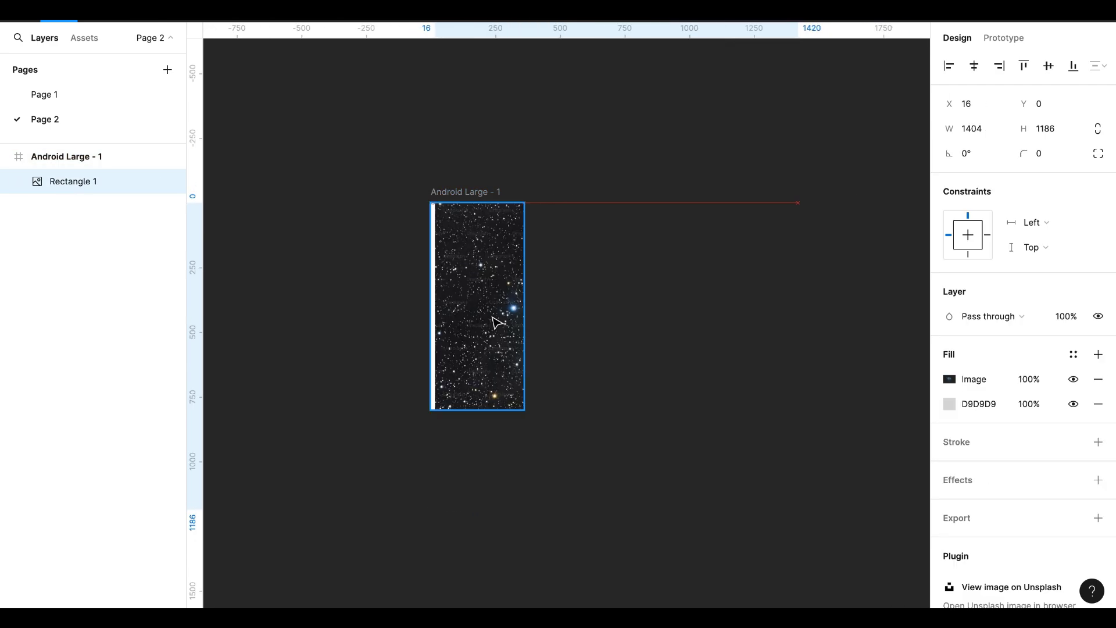
{"action": "left_click", "coordinate": [475, 196]}
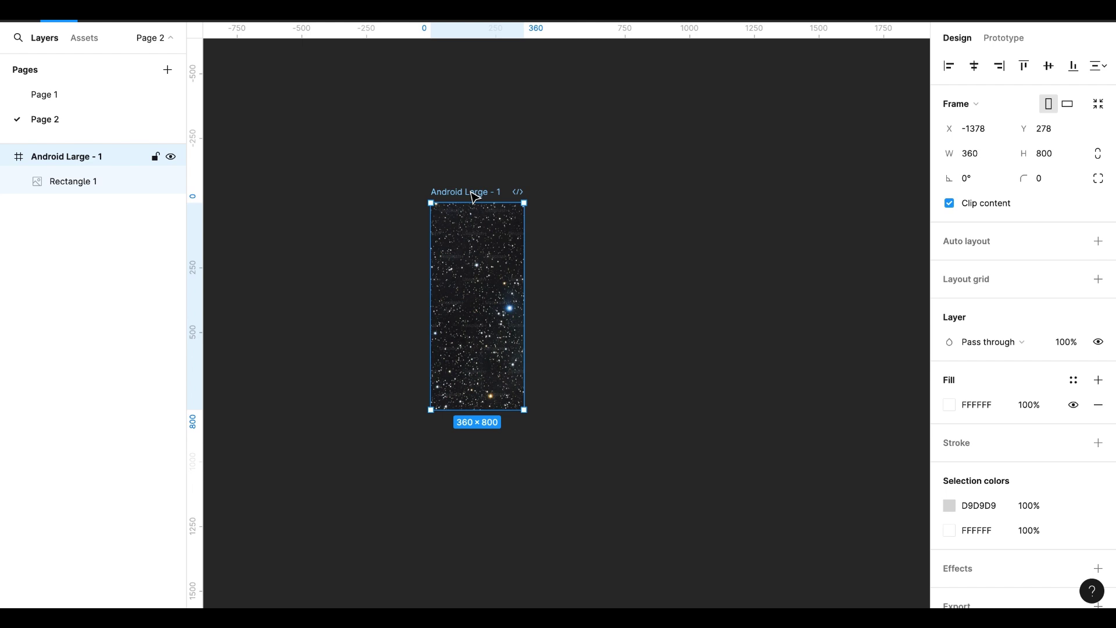
Duplicate the phone frame and nudge the copy's star photo left four times
{"action": "key", "text": "ctrl+d"}
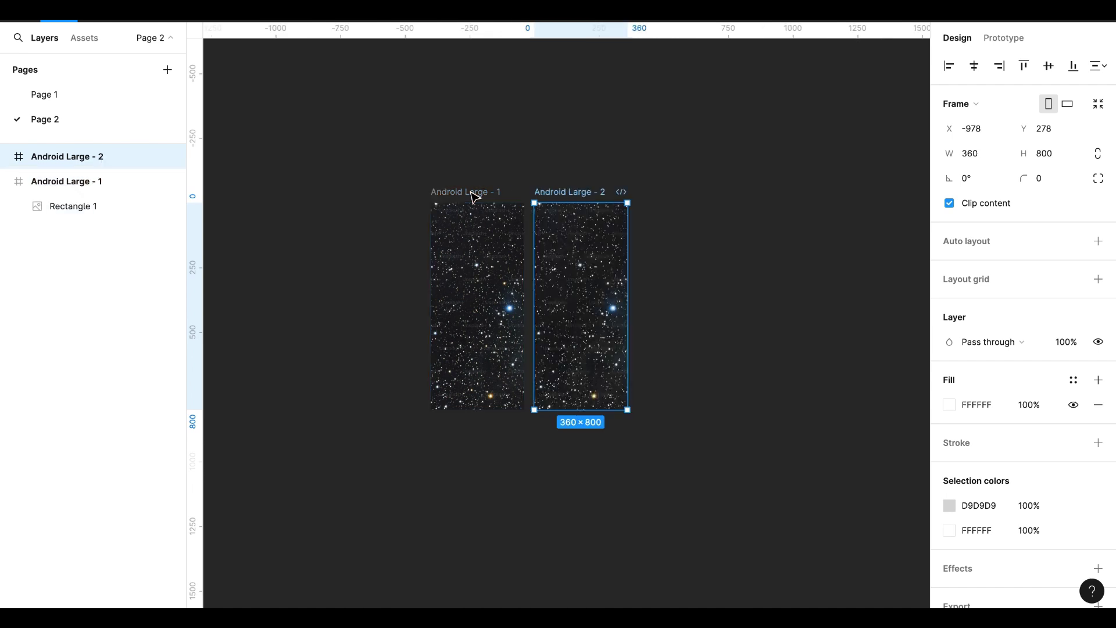
{"action": "left_click", "coordinate": [588, 259]}
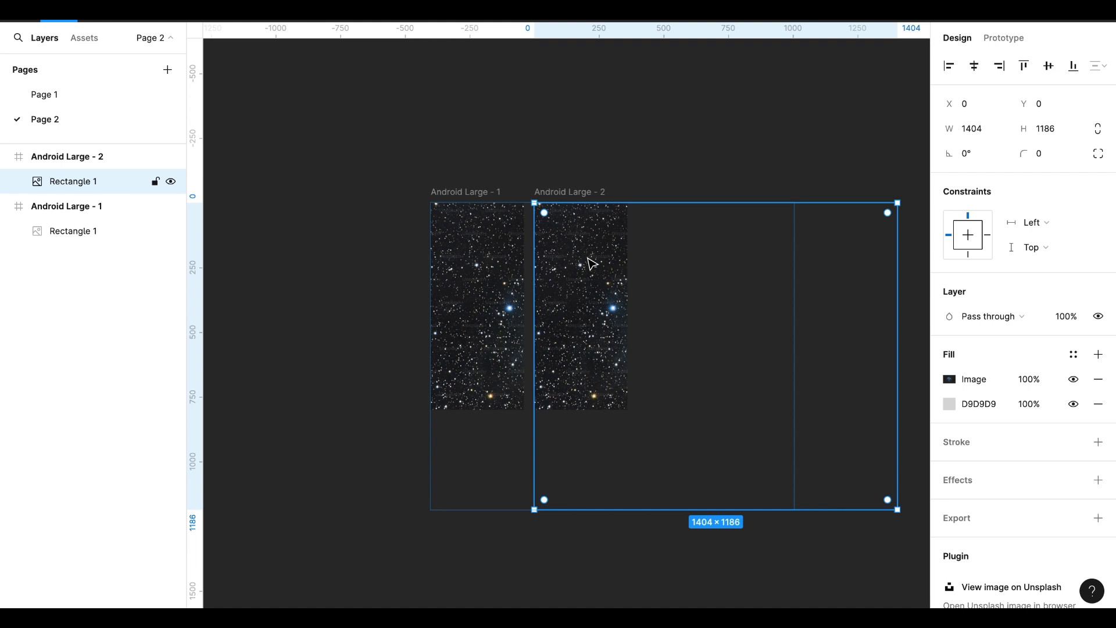
{"action": "key", "text": "shift+Left"}
{"action": "key", "text": "shift+Left"}
{"action": "key", "text": "shift+Left"}
{"action": "key", "text": "shift+Left"}
{"action": "key", "text": "shift+Left"}
{"action": "key", "text": "shift+Left"}
{"action": "key", "text": "shift+Left"}
{"action": "key", "text": "shift+Left"}
{"action": "key", "text": "shift+Left"}
{"action": "key", "text": "shift+Left"}
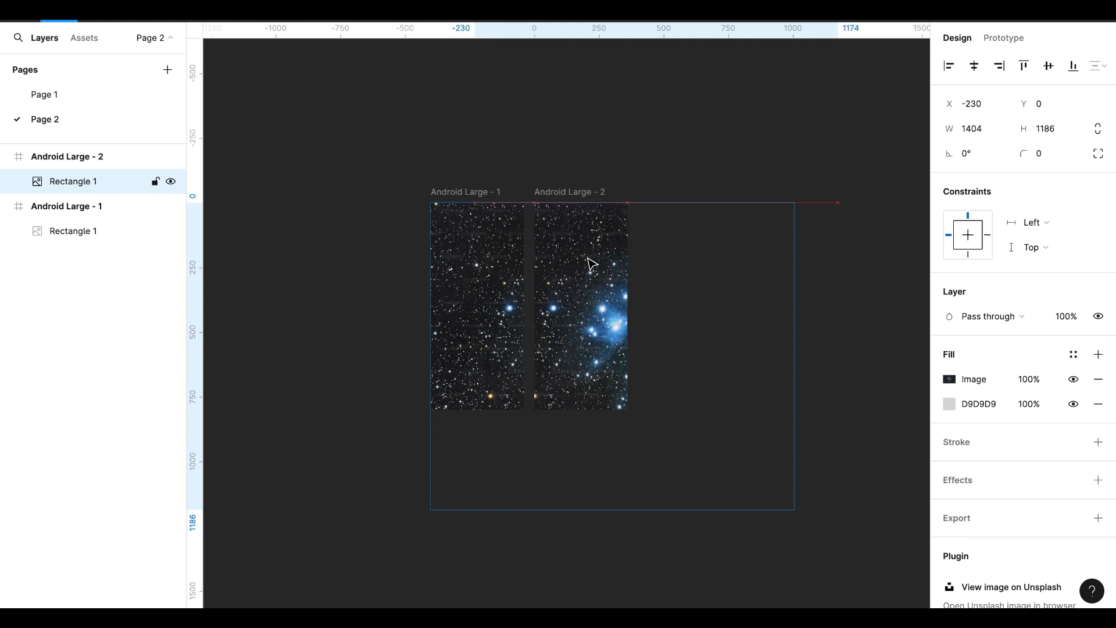
{"action": "key", "text": "shift+Left"}
{"action": "key", "text": "shift+Left"}
{"action": "key", "text": "shift+Left"}
{"action": "key", "text": "shift+Left"}
{"action": "key", "text": "shift+Left"}
{"action": "key", "text": "shift+Left"}
{"action": "key", "text": "shift+Left"}
{"action": "key", "text": "shift+Left"}
{"action": "key", "text": "shift+Left"}
{"action": "key", "text": "shift+Left"}
{"action": "key", "text": "shift+Left"}
{"action": "key", "text": "shift+Left"}
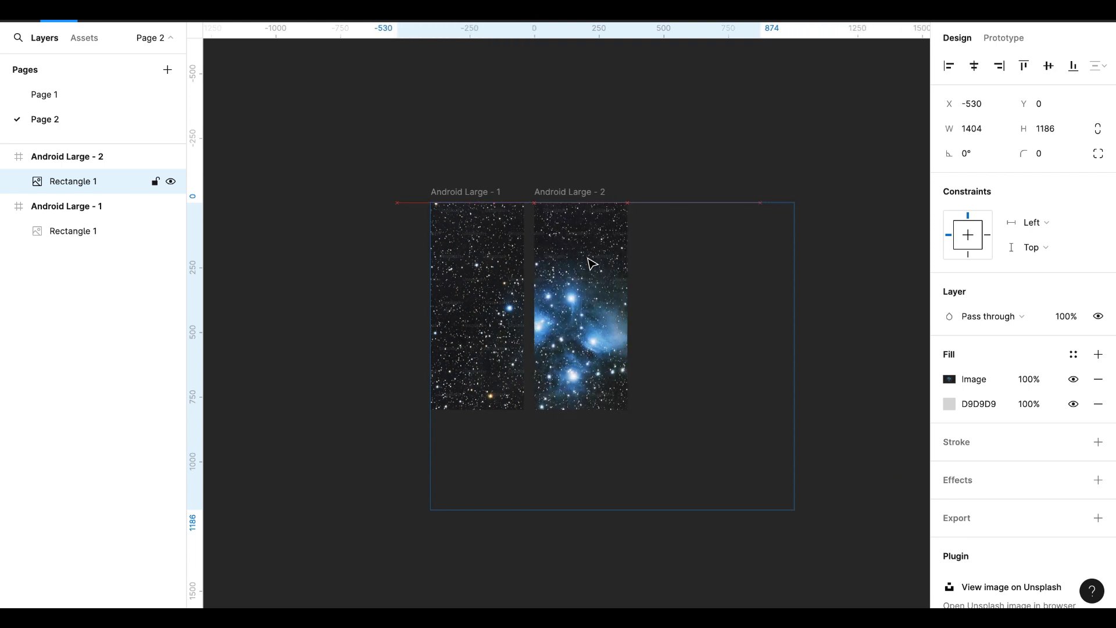
{"action": "key", "text": "shift+Left"}
{"action": "key", "text": "shift+Left"}
{"action": "key", "text": "shift+Left"}
{"action": "key", "text": "shift+Left"}
{"action": "key", "text": "shift+Left"}
{"action": "key", "text": "shift+Left"}
{"action": "key", "text": "shift+Left"}
{"action": "key", "text": "shift+Left"}
{"action": "key", "text": "shift+Left"}
{"action": "key", "text": "shift+Left"}
{"action": "key", "text": "shift+Left"}
{"action": "key", "text": "shift+Left"}
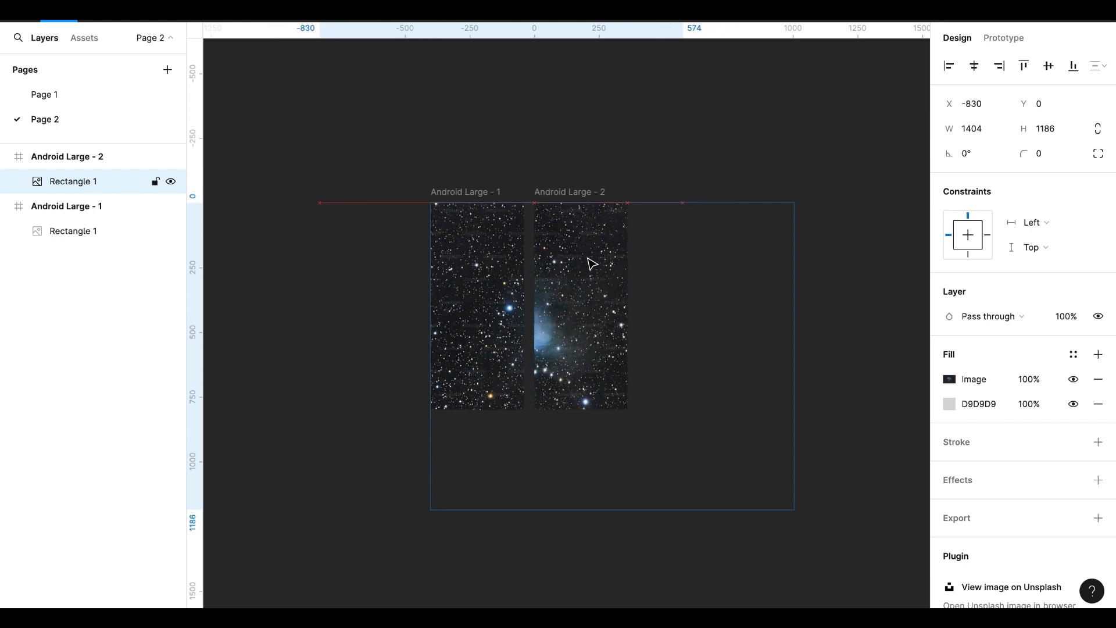
{"action": "key", "text": "shift+Left"}
{"action": "key", "text": "shift+Left"}
{"action": "key", "text": "shift+Left"}
{"action": "key", "text": "shift+Left"}
{"action": "key", "text": "shift+Left"}
{"action": "key", "text": "shift+Left"}
{"action": "key", "text": "shift+Left"}
{"action": "key", "text": "shift+Left"}
{"action": "key", "text": "shift+Left"}
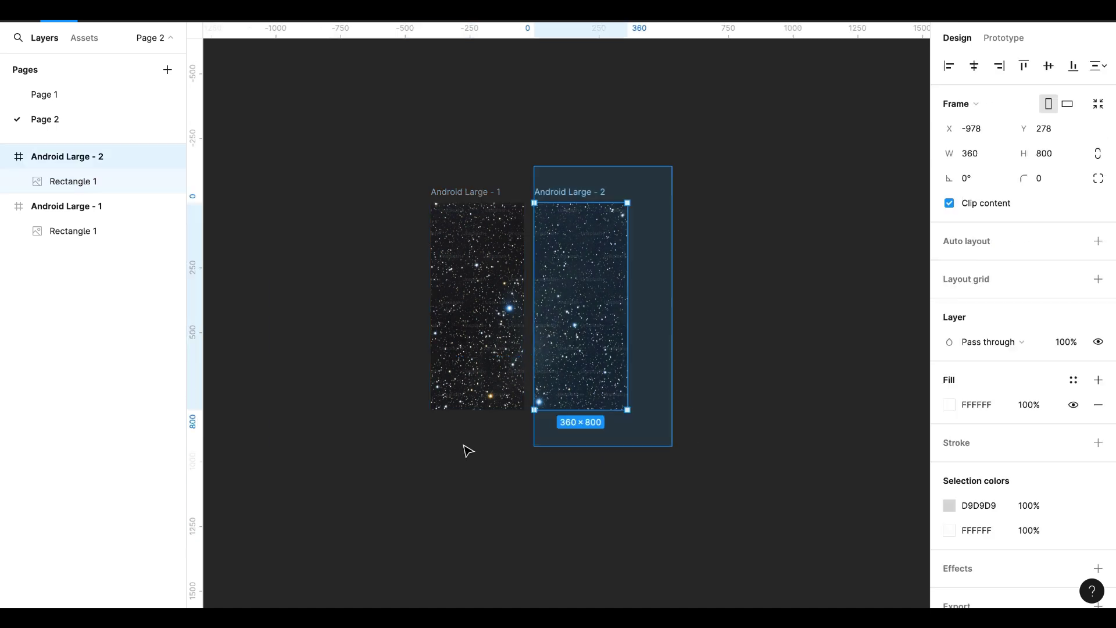
Combine both phone frames into a component set
{"action": "left_click_drag", "start_coordinate": [673, 168], "coordinate": [395, 463]}
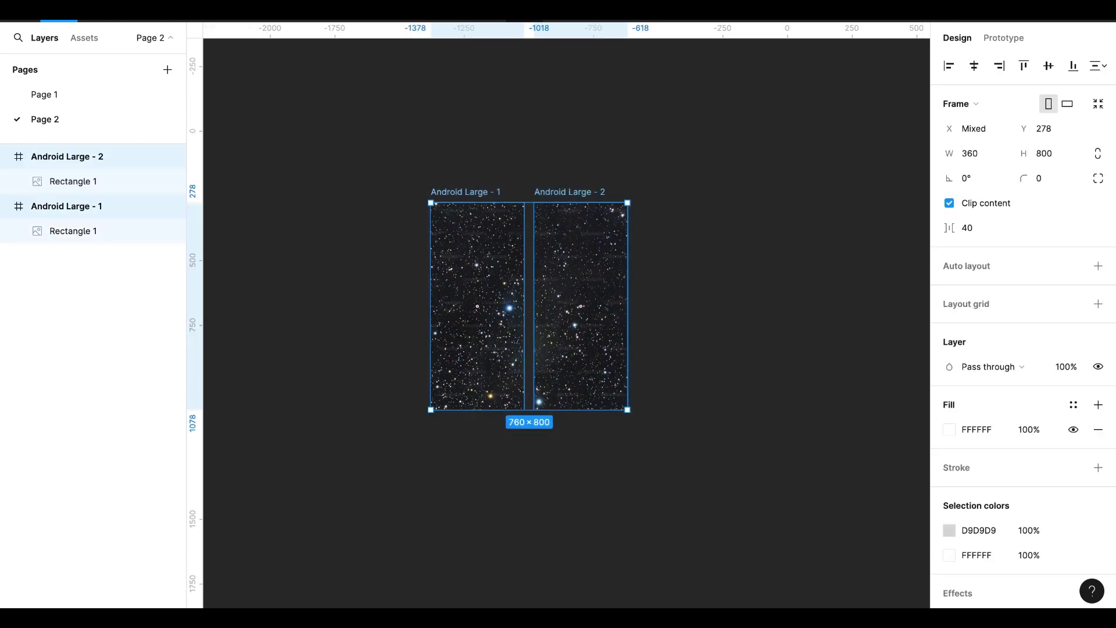
{"action": "left_click", "coordinate": [528, 12]}
{"action": "left_click", "coordinate": [519, 78]}
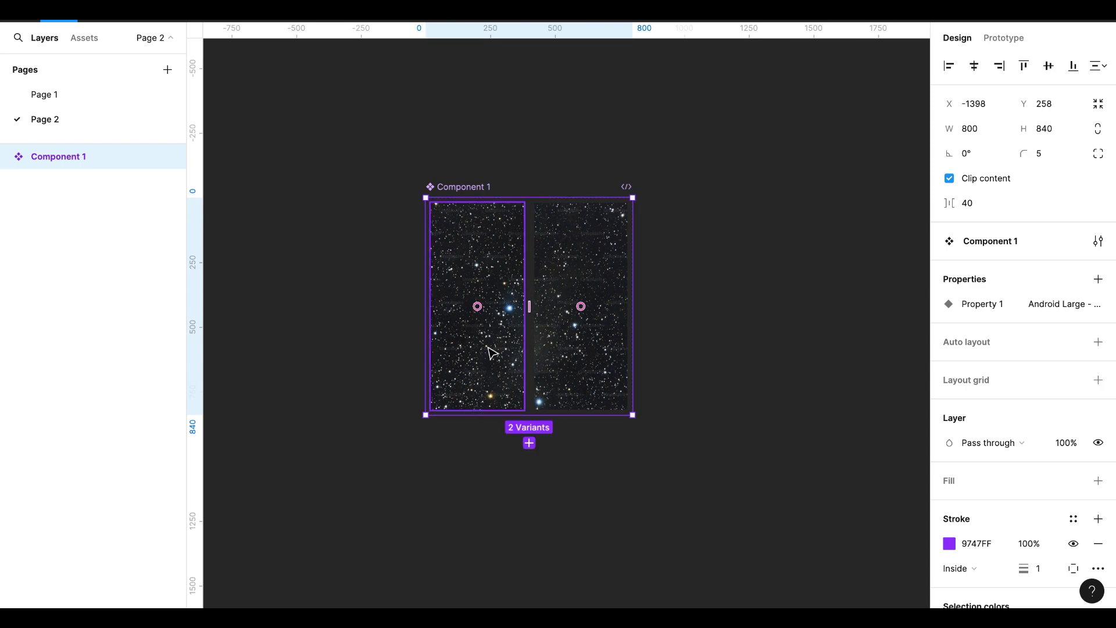
Link Android Large - 1 to Android Large - 2 after a 1ms delay, and edit the transition duration
{"action": "left_click", "coordinate": [1005, 39]}
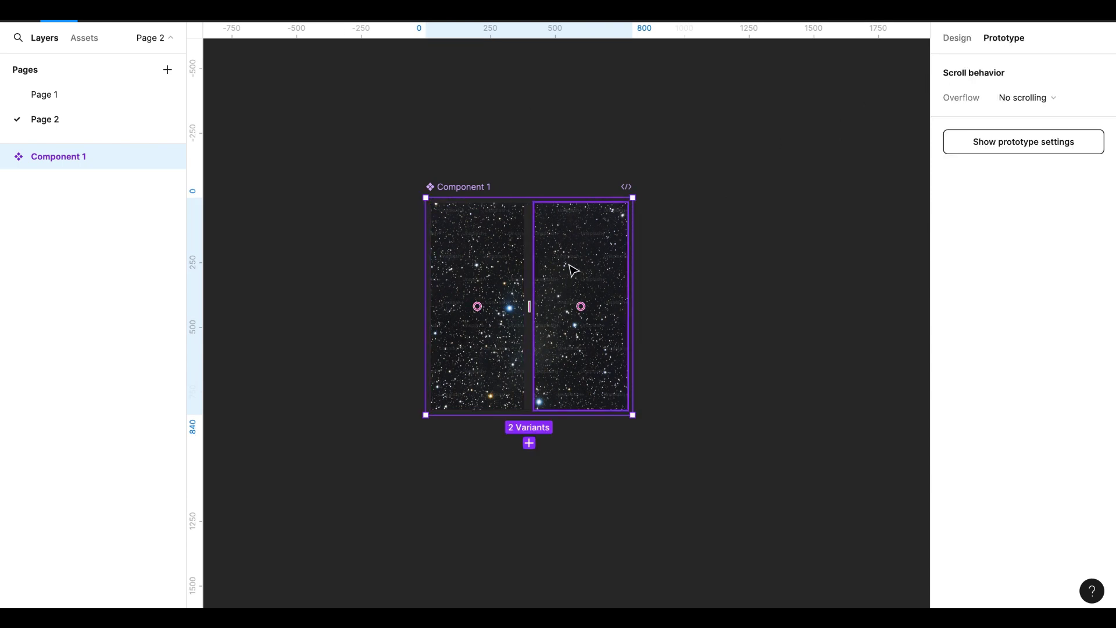
{"action": "left_click", "coordinate": [502, 319]}
{"action": "left_click_drag", "start_coordinate": [524, 307], "coordinate": [640, 230]}
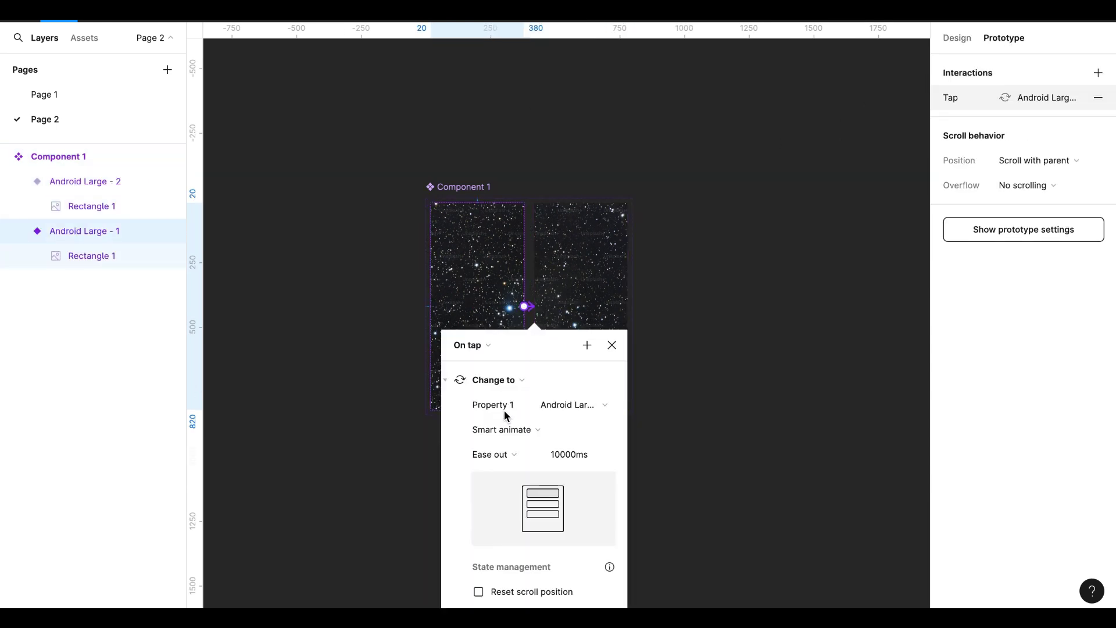
{"action": "left_click", "coordinate": [472, 345]}
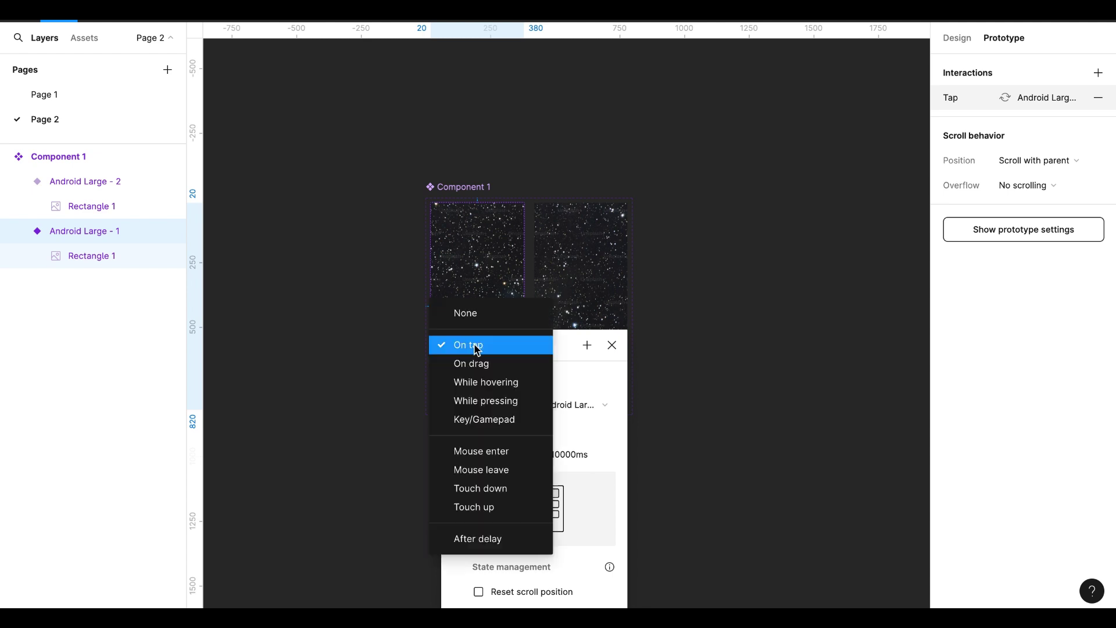
{"action": "left_click", "coordinate": [472, 539]}
{"action": "left_click", "coordinate": [478, 374]}
{"action": "type", "text": "1ms"}
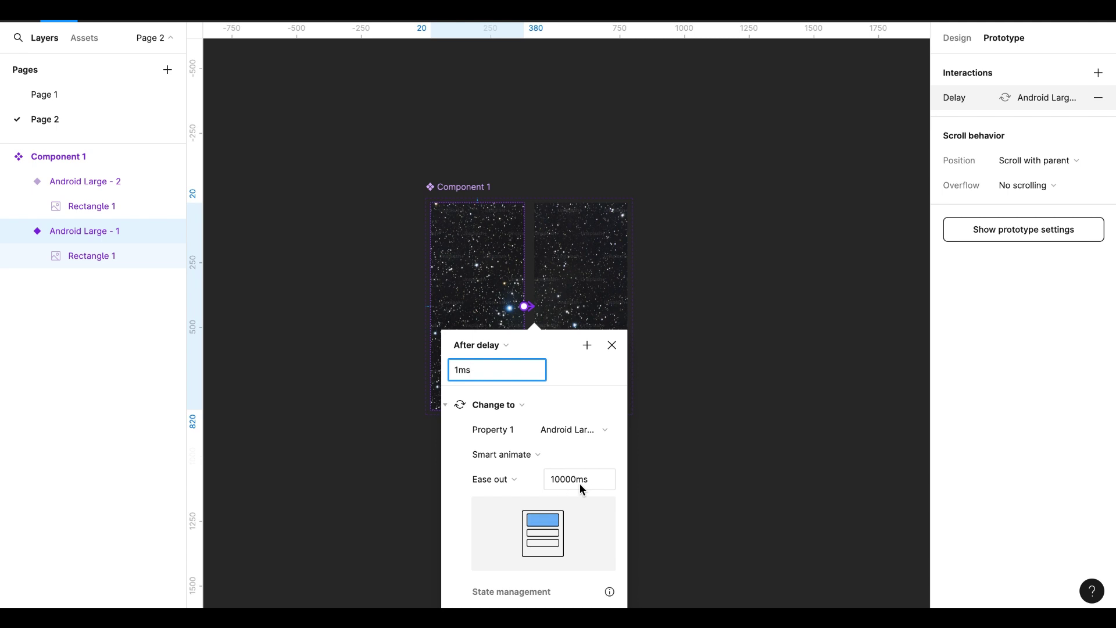
{"action": "left_click", "coordinate": [560, 481]}
{"action": "type", "text": "1000"}
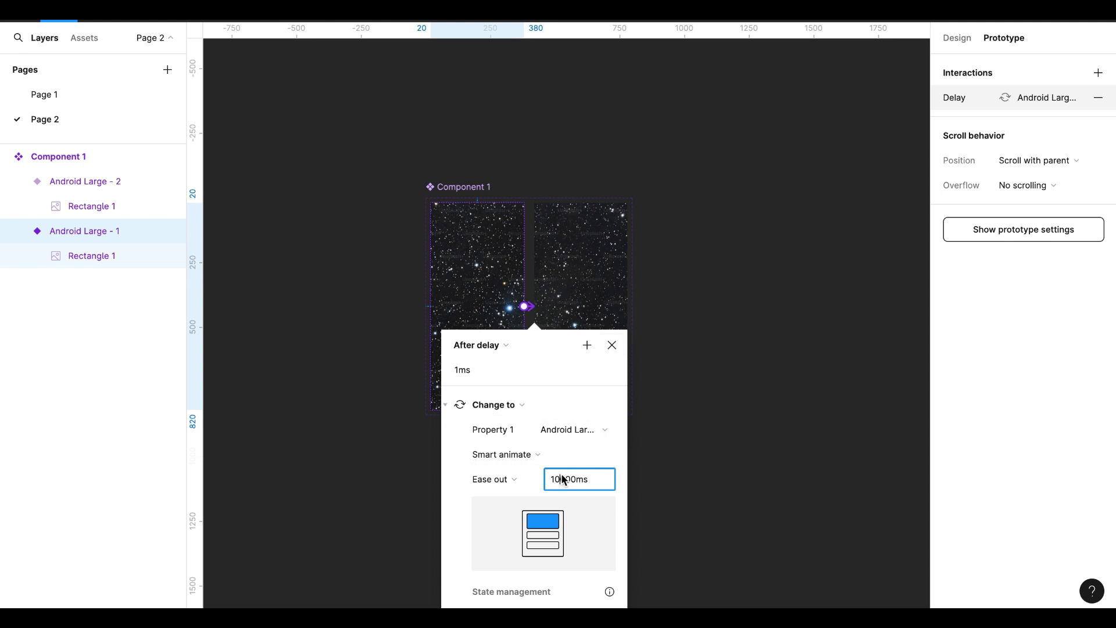
Link Android Large - 2 back to Android Large - 1 with an After delay trigger
{"action": "left_click", "coordinate": [612, 346]}
{"action": "left_click", "coordinate": [599, 300]}
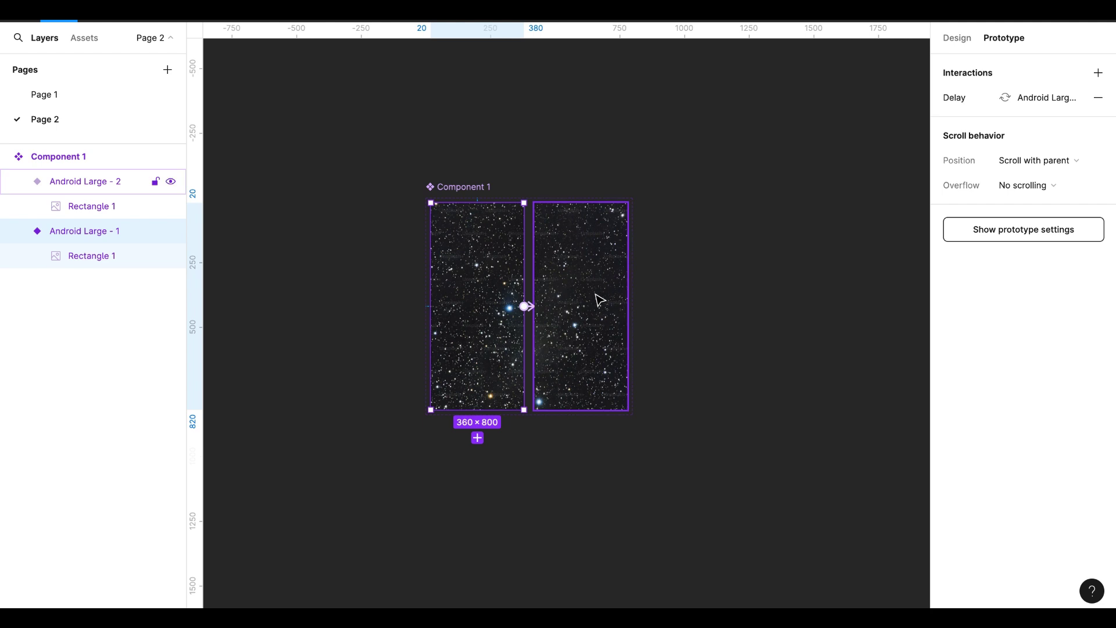
{"action": "left_click_drag", "start_coordinate": [627, 306], "coordinate": [508, 279]}
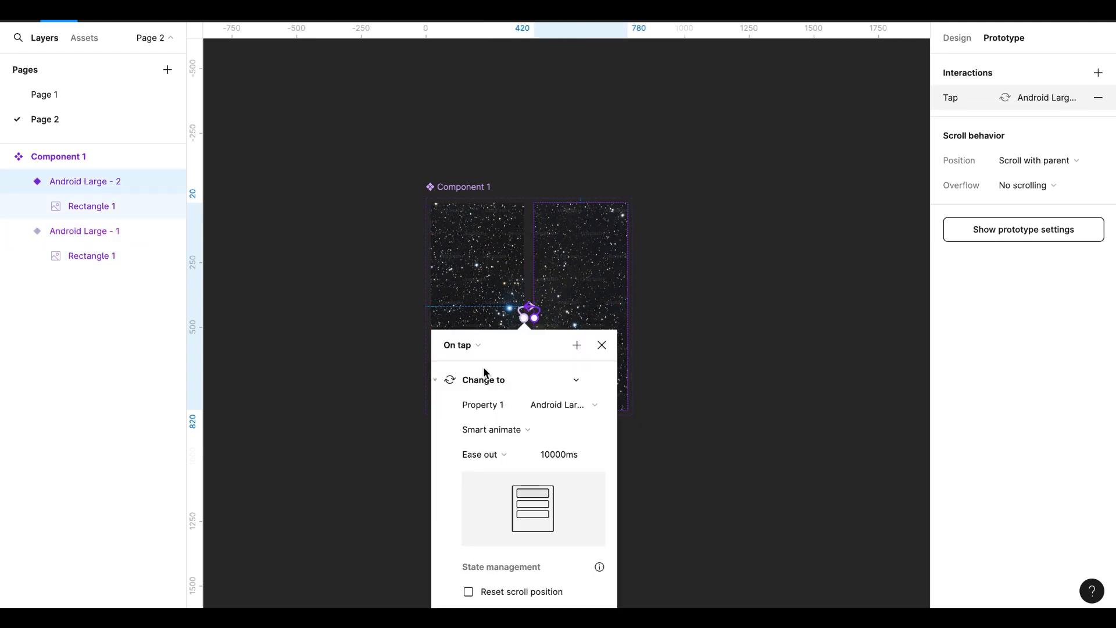
{"action": "left_click", "coordinate": [459, 345]}
{"action": "left_click", "coordinate": [468, 540]}
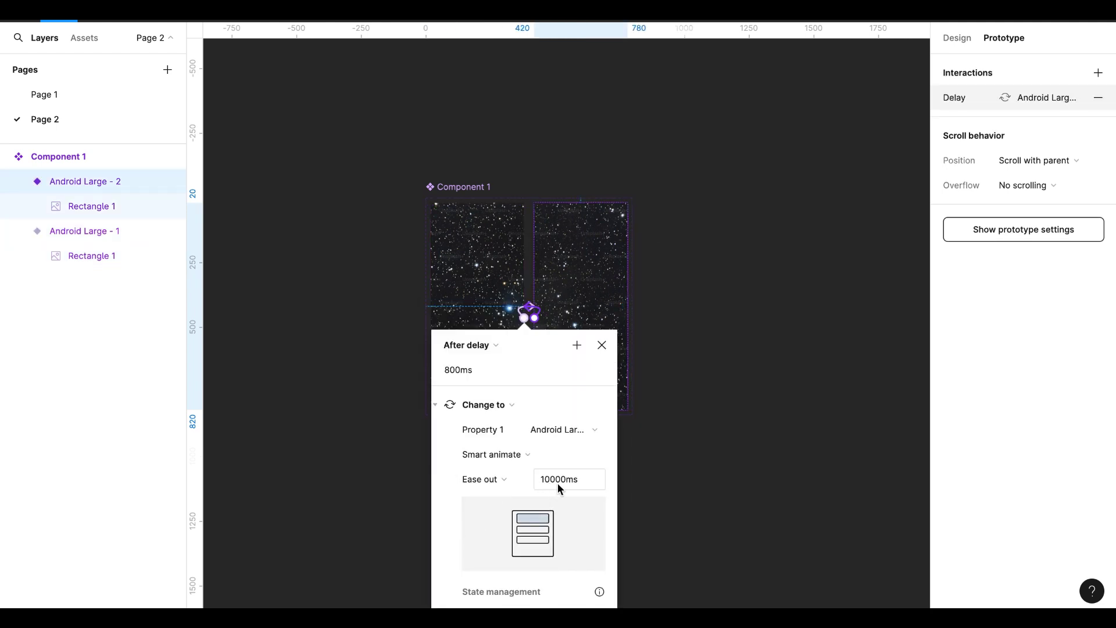
{"action": "left_click", "coordinate": [460, 376]}
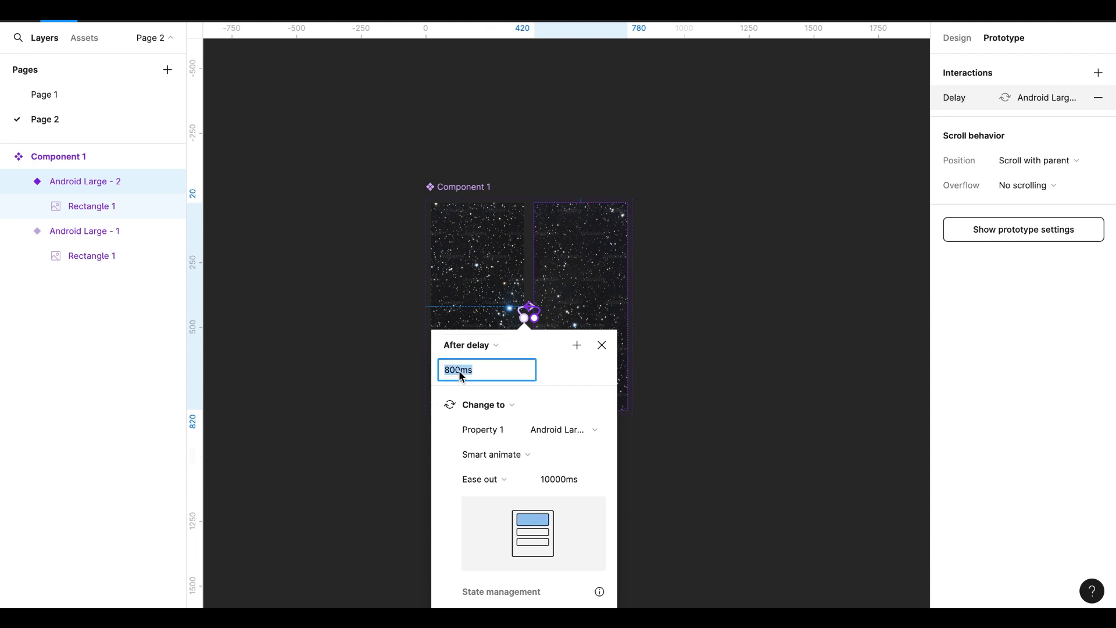
{"action": "type", "text": "1"}
Reopen and check the return interaction's settings
{"action": "left_click", "coordinate": [602, 346]}
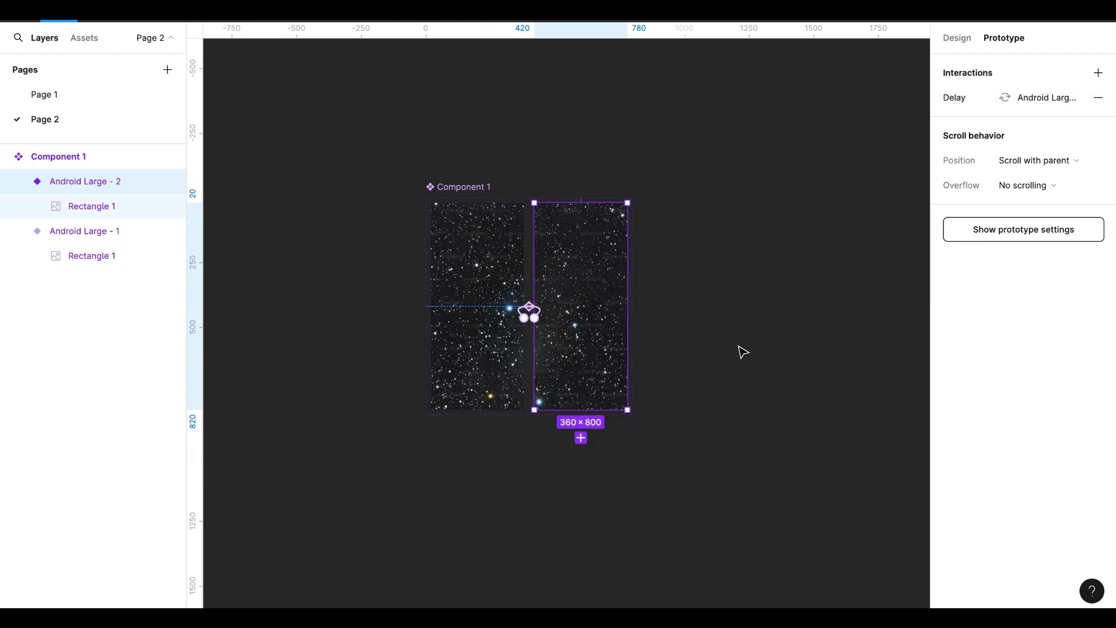
{"action": "scroll", "coordinate": [602, 271], "scroll_direction": "up", "scroll_amount": 3}
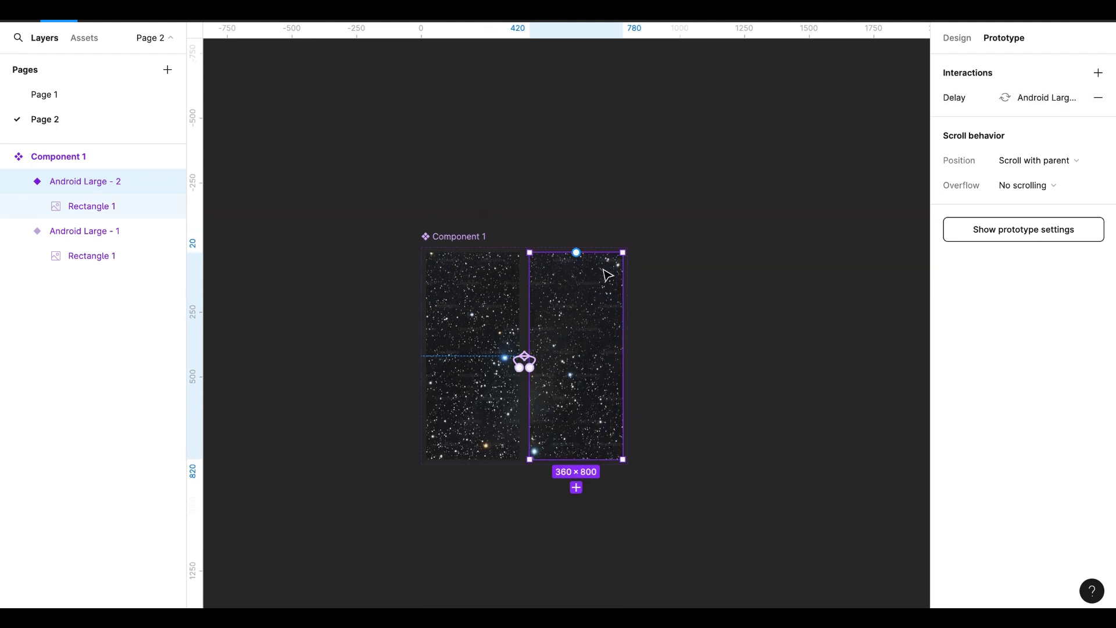
{"action": "left_click", "coordinate": [540, 352]}
{"action": "left_click", "coordinate": [615, 387]}
{"action": "scroll", "coordinate": [617, 390], "scroll_direction": "up", "scroll_amount": 3}
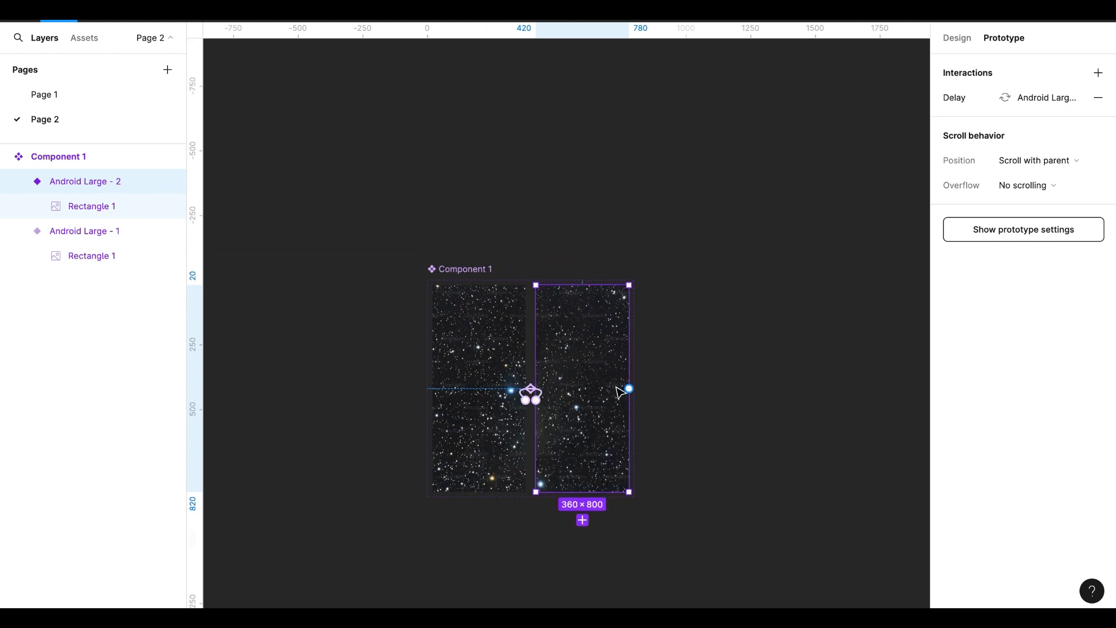
{"action": "scroll", "coordinate": [619, 392], "scroll_direction": "up", "scroll_amount": 2}
Draw a 274×274 Frame 1 above the component
{"action": "key", "text": "f"}
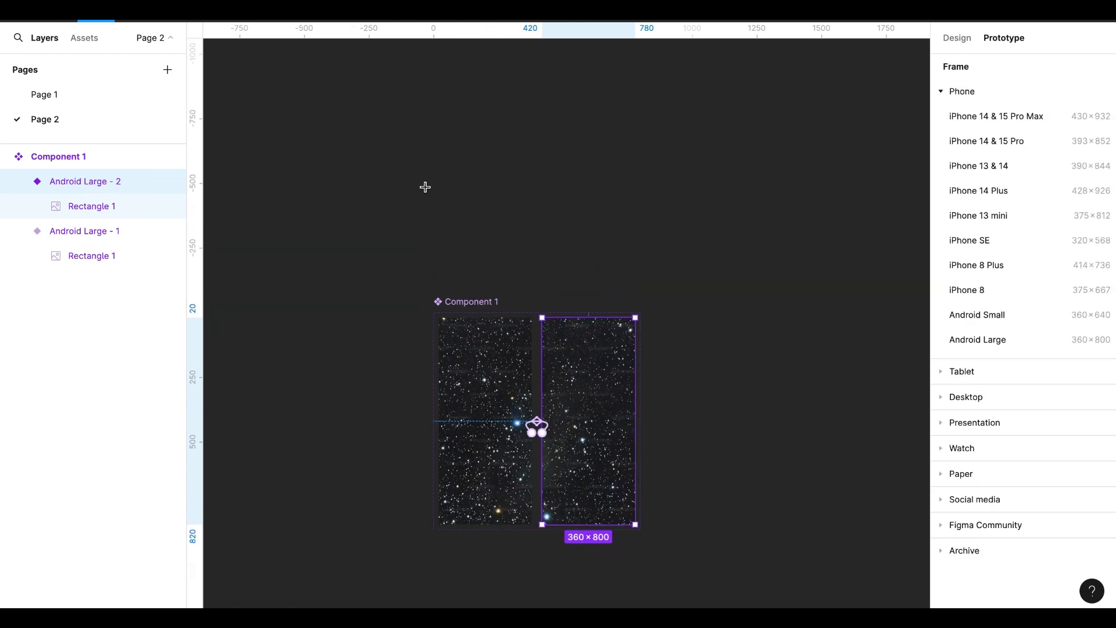
{"action": "left_click_drag", "start_coordinate": [418, 190], "coordinate": [491, 262]}
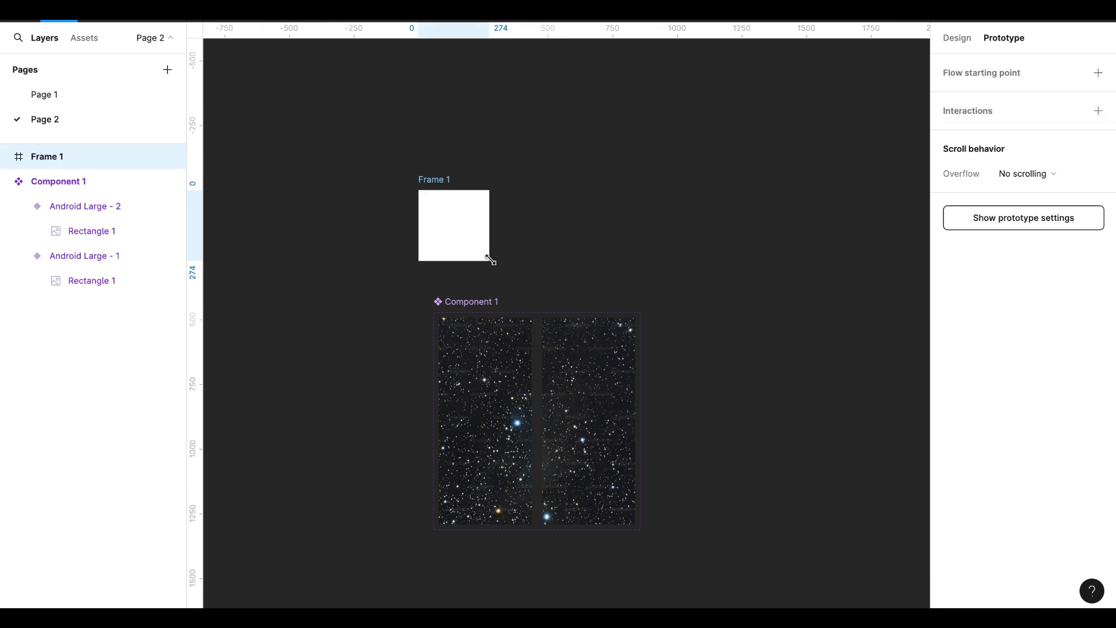
{"action": "left_click", "coordinate": [955, 40]}
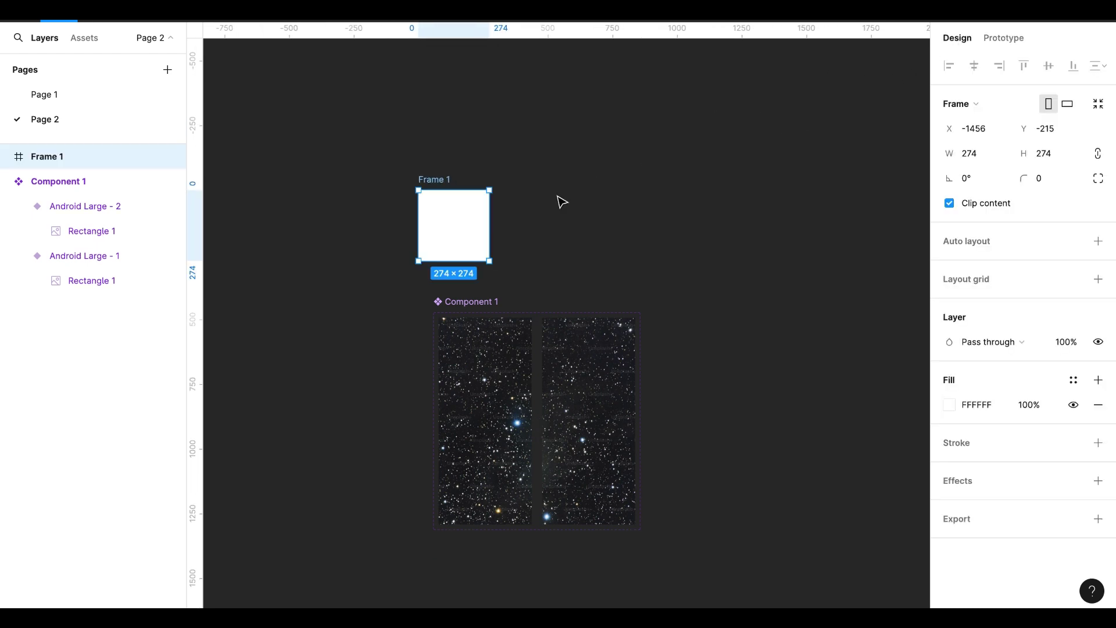
{"action": "left_click_drag", "start_coordinate": [443, 225], "coordinate": [477, 216]}
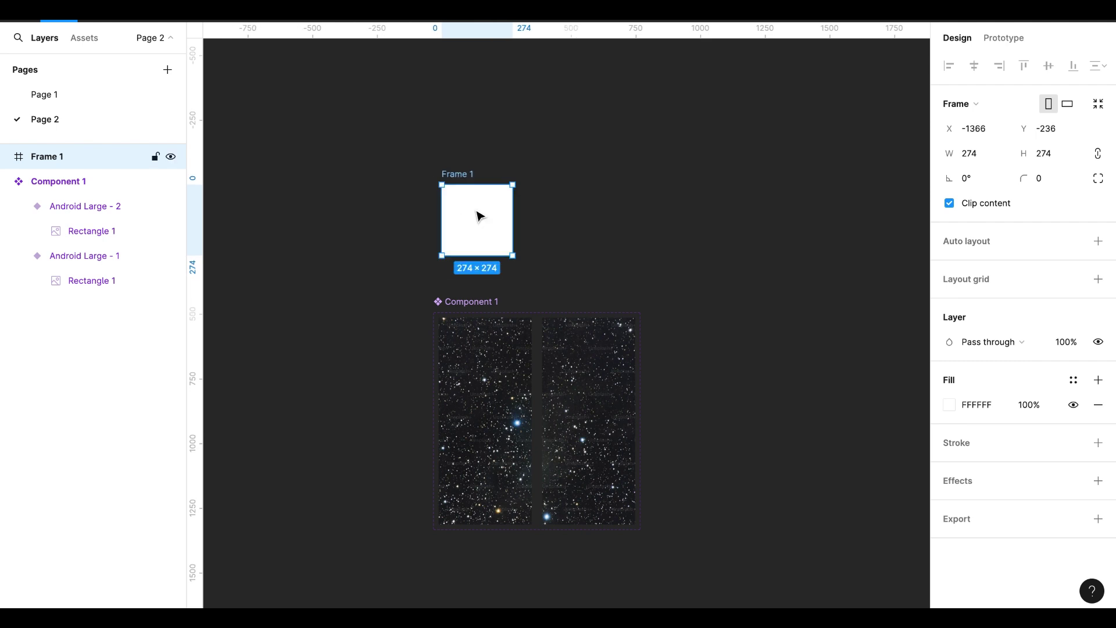
Paste the world map into Frame 1 and position it so the Americas fill it
{"action": "key", "text": "ctrl+v"}
{"action": "mouse_move", "coordinate": [537, 236]}
{"action": "left_mouse_down"}
{"action": "mouse_move", "coordinate": [552, 250]}
{"action": "mouse_move", "coordinate": [544, 240]}
{"action": "left_mouse_up"}
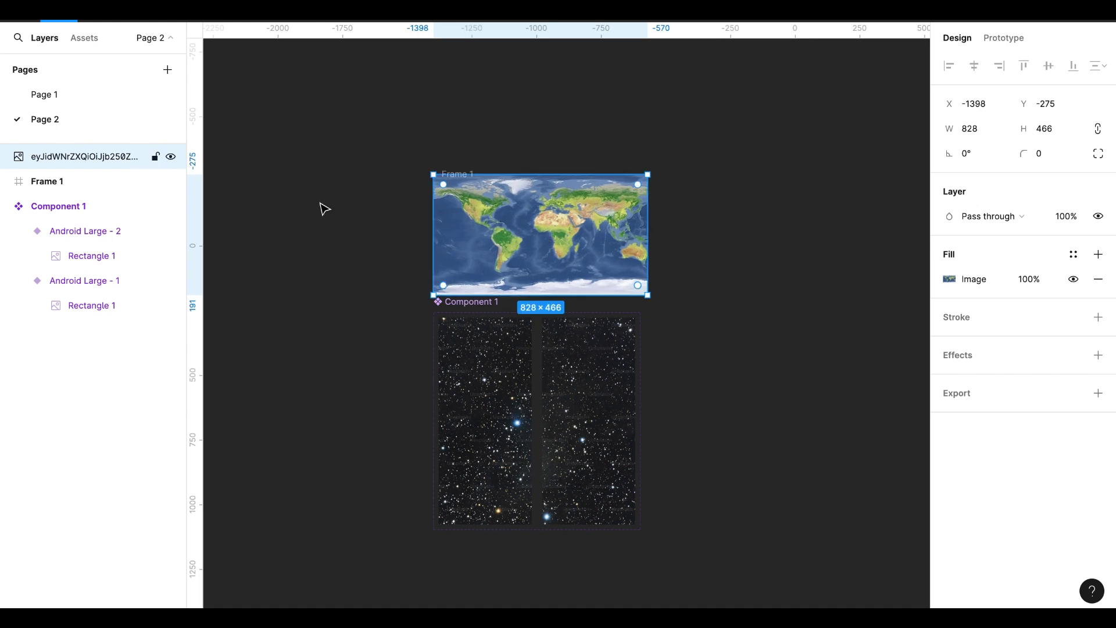
{"action": "left_click_drag", "start_coordinate": [76, 165], "coordinate": [92, 187]}
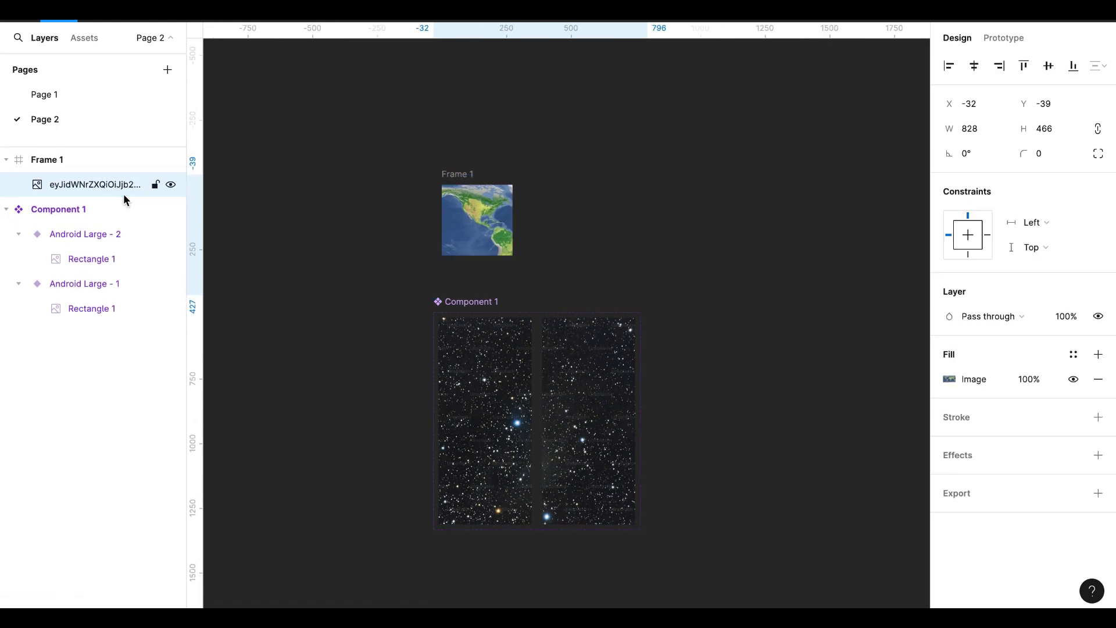
{"action": "left_click_drag", "start_coordinate": [489, 241], "coordinate": [496, 243]}
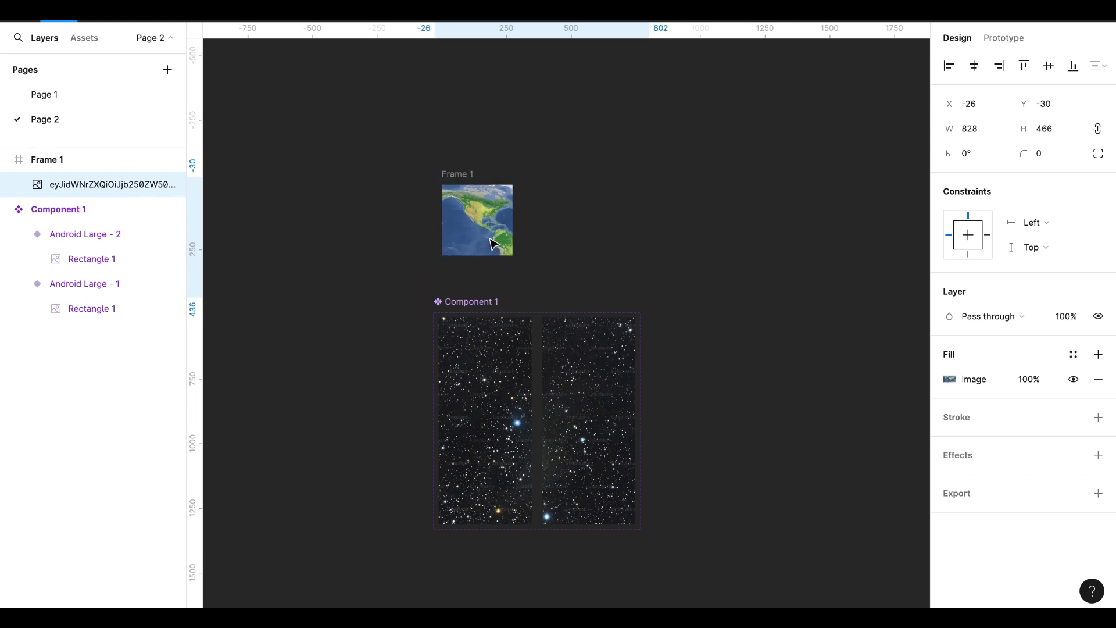
Round Frame 1 into a circle with a 500 corner radius
{"action": "left_click", "coordinate": [464, 173]}
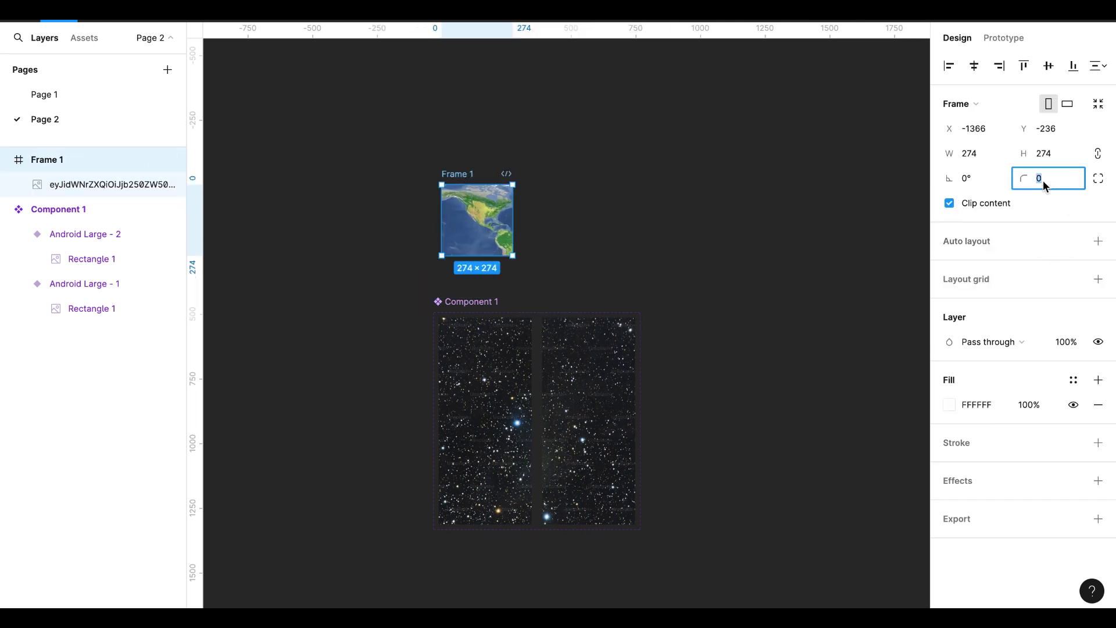
{"action": "type", "text": "500"}
{"action": "key", "text": "Return"}
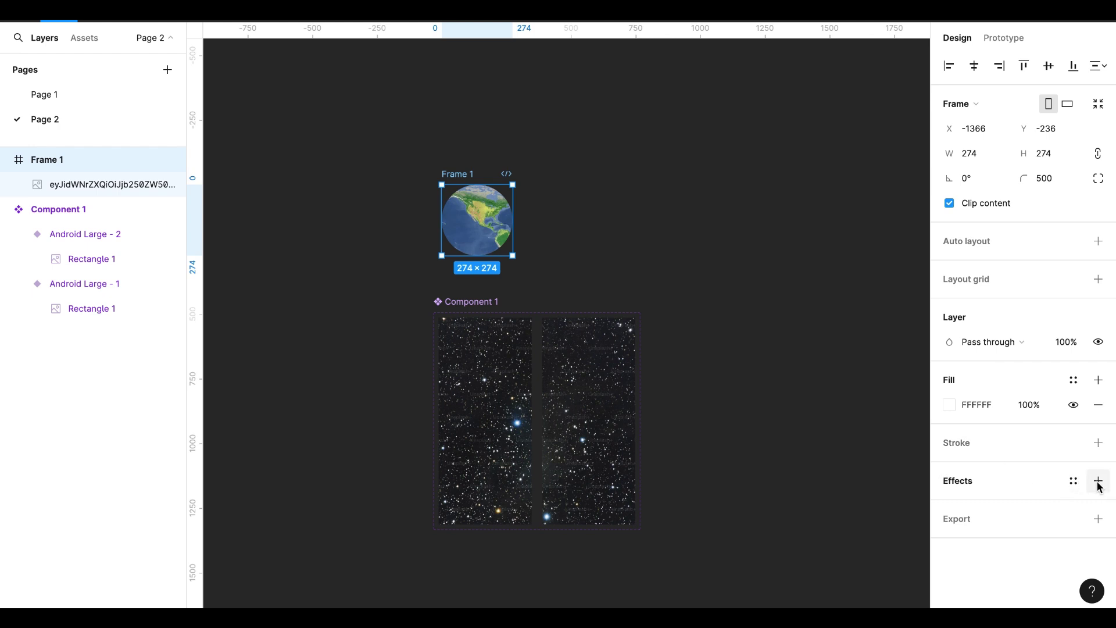
Add a light-blue drop shadow with blur 100 and 80% opacity
{"action": "left_click", "coordinate": [1099, 485]}
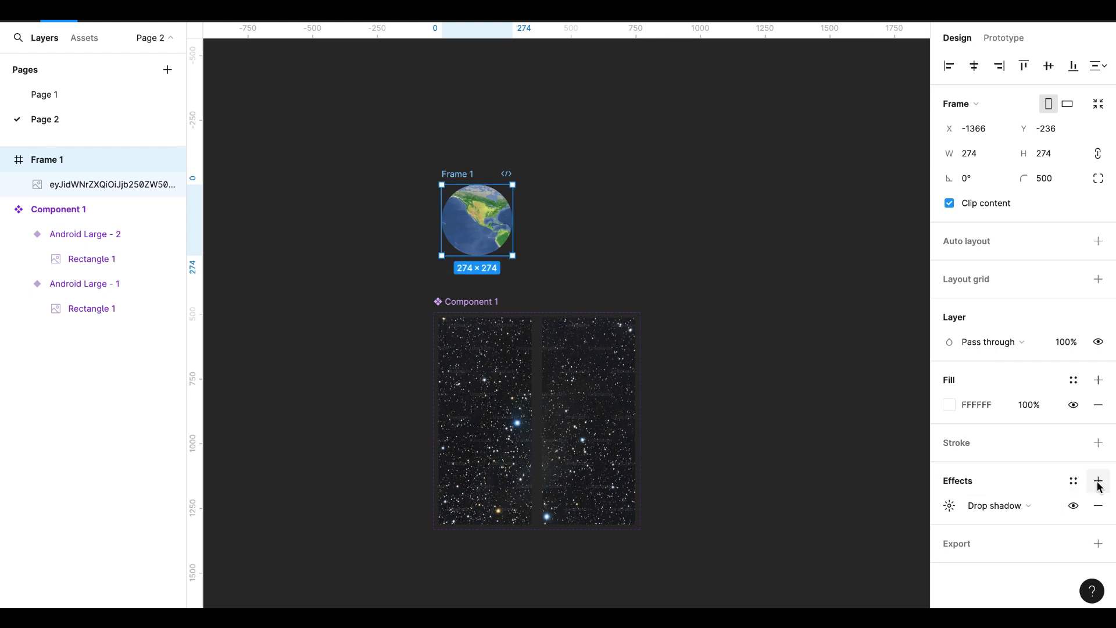
{"action": "left_click", "coordinate": [949, 505]}
{"action": "left_click", "coordinate": [763, 584]}
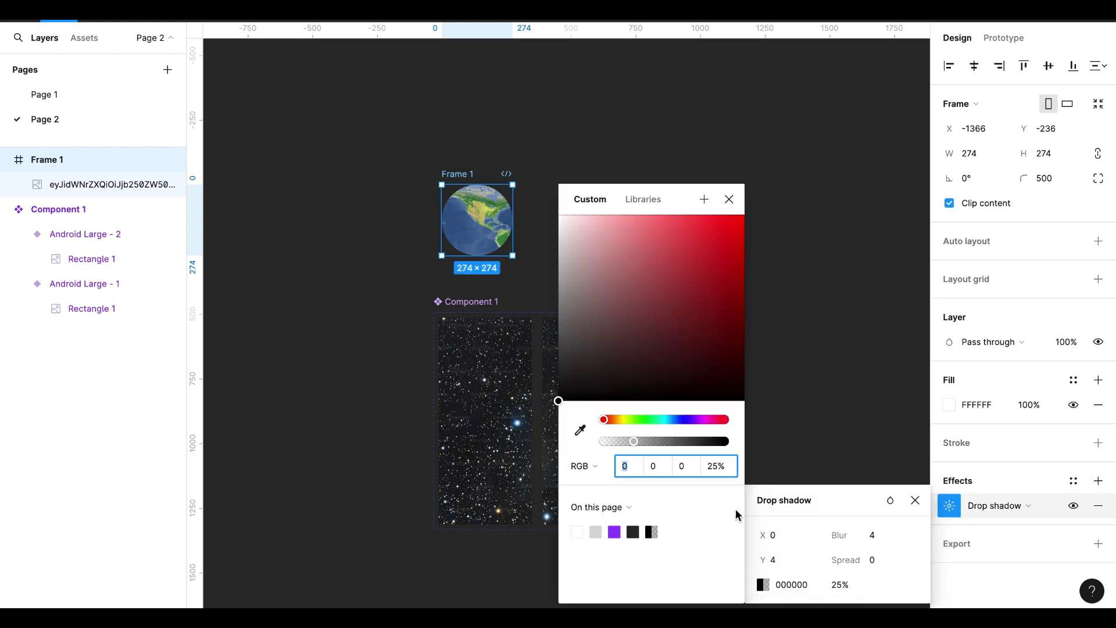
{"action": "left_click_drag", "start_coordinate": [608, 423], "coordinate": [674, 420]}
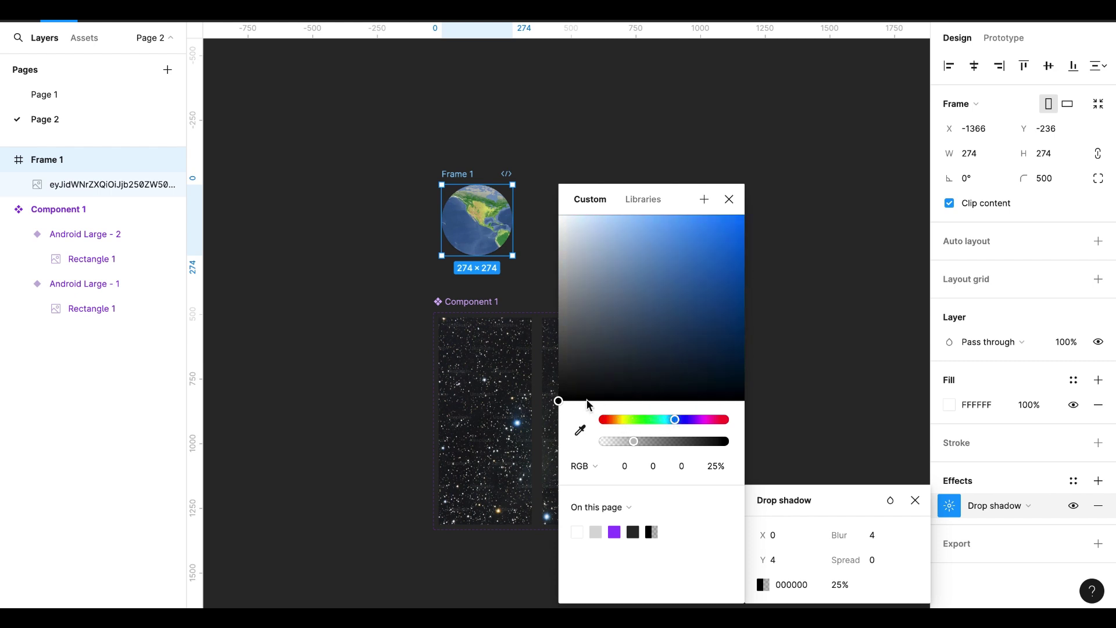
{"action": "left_click", "coordinate": [677, 220]}
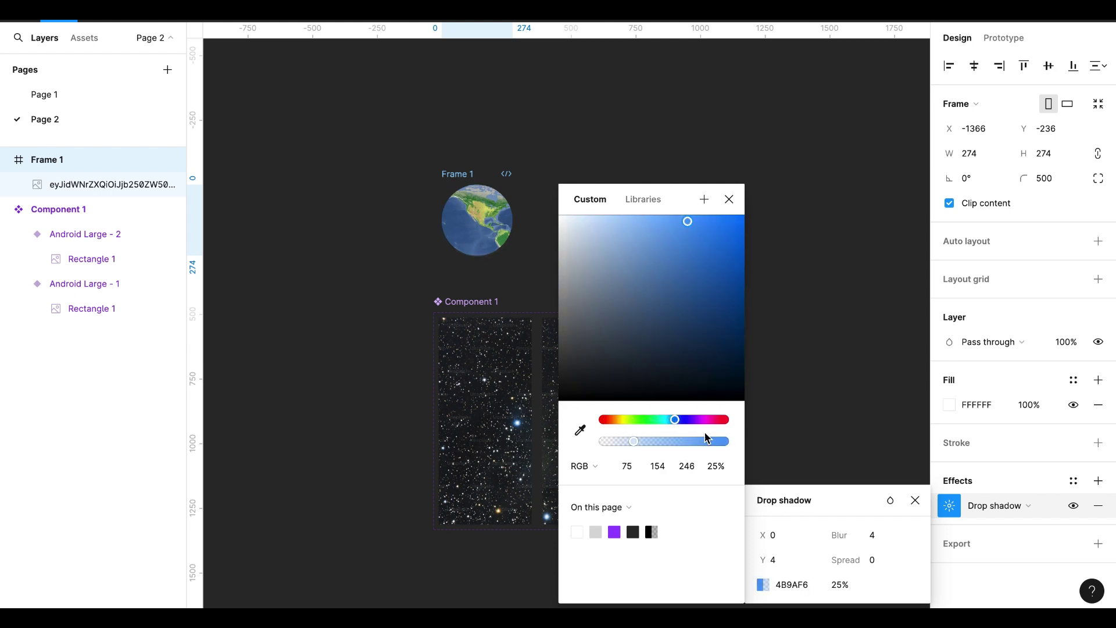
{"action": "left_click_drag", "start_coordinate": [633, 442], "coordinate": [699, 445]}
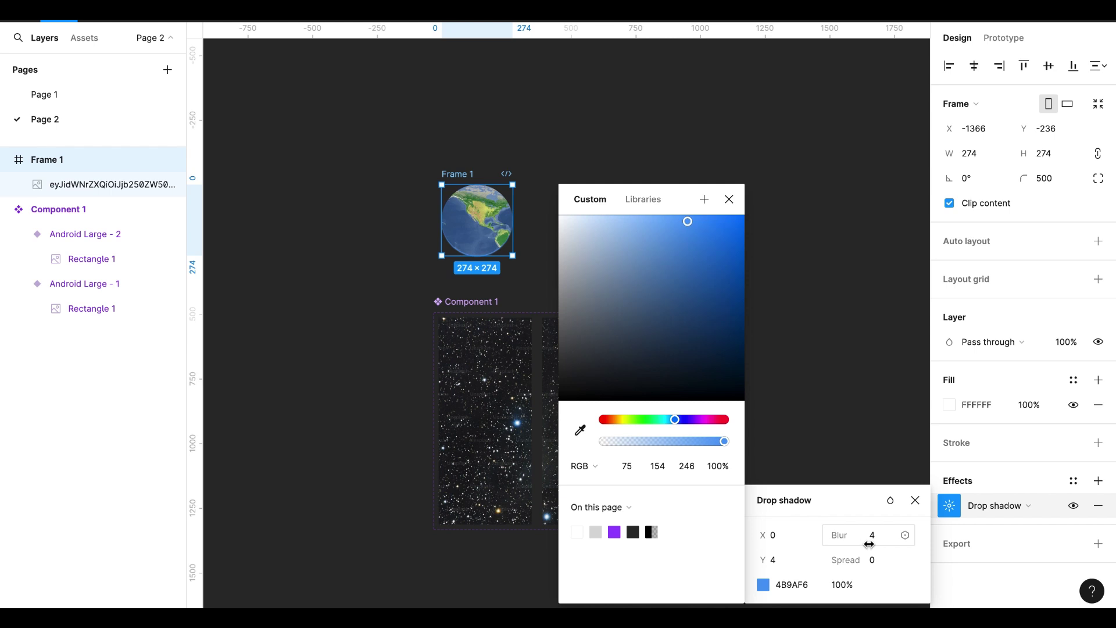
{"action": "key", "text": "Return"}
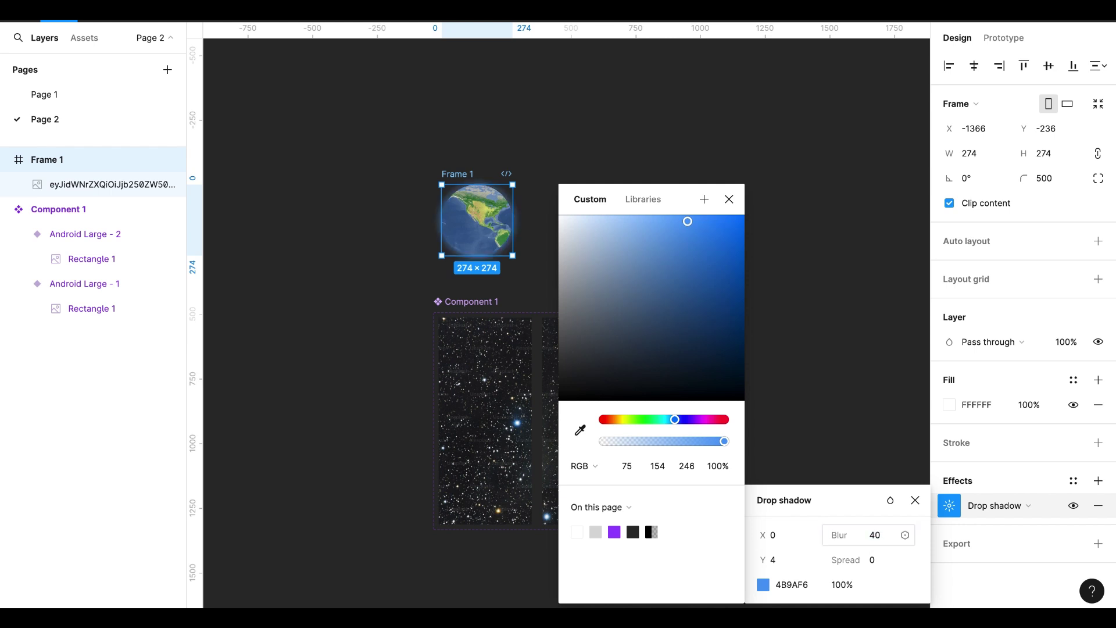
{"action": "type", "text": "100"}
{"action": "key", "text": "Return"}
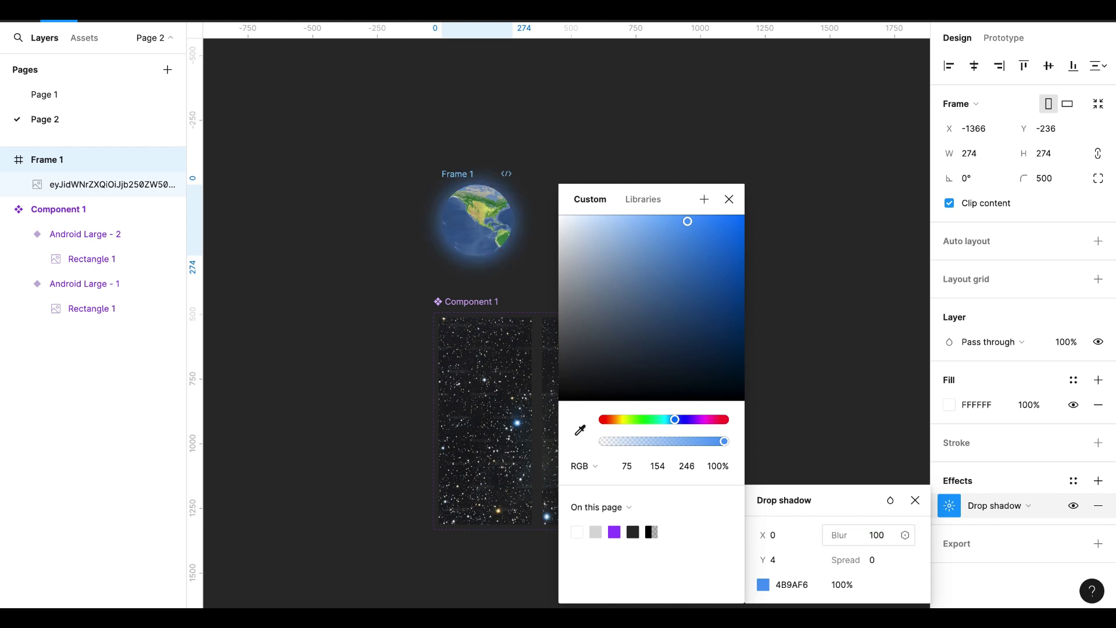
{"action": "left_click", "coordinate": [842, 585]}
{"action": "type", "text": "80"}
{"action": "key", "text": "Return"}
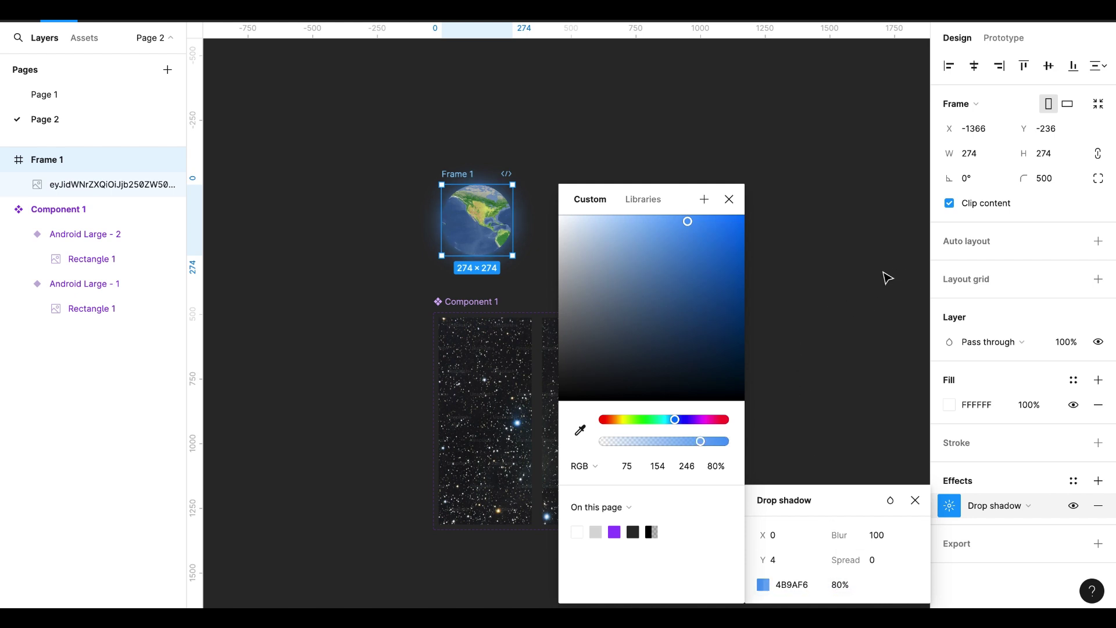
Add a translucent blue inner shadow with blur 40 to the globe
{"action": "left_click", "coordinate": [731, 199]}
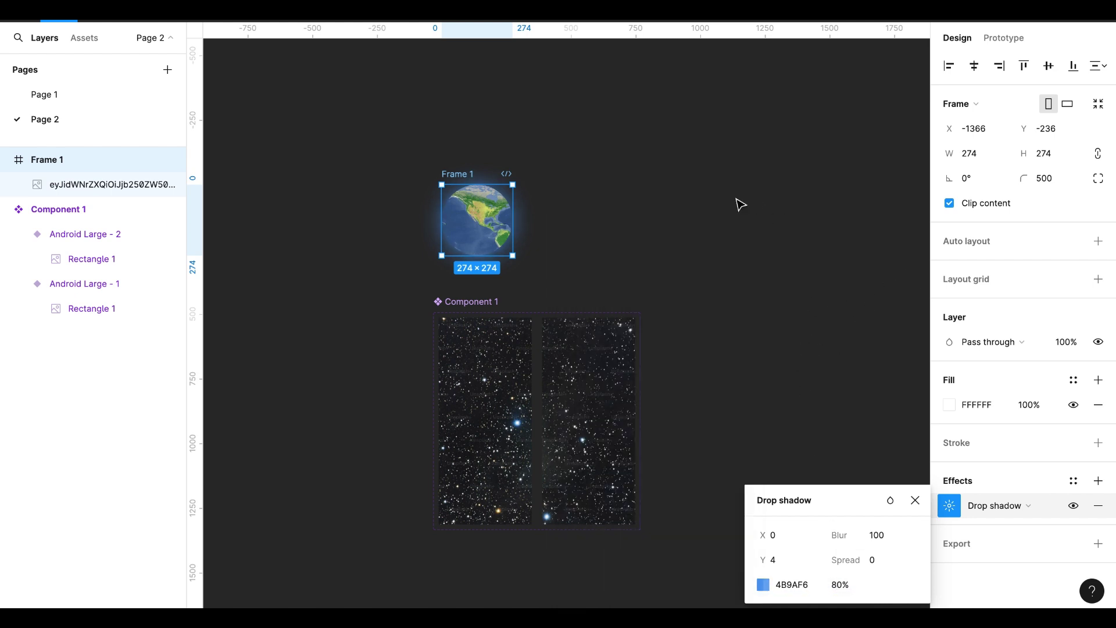
{"action": "left_click", "coordinate": [1099, 481]}
{"action": "left_click", "coordinate": [1028, 506]}
{"action": "left_click", "coordinate": [1000, 486]}
{"action": "left_click", "coordinate": [949, 505]}
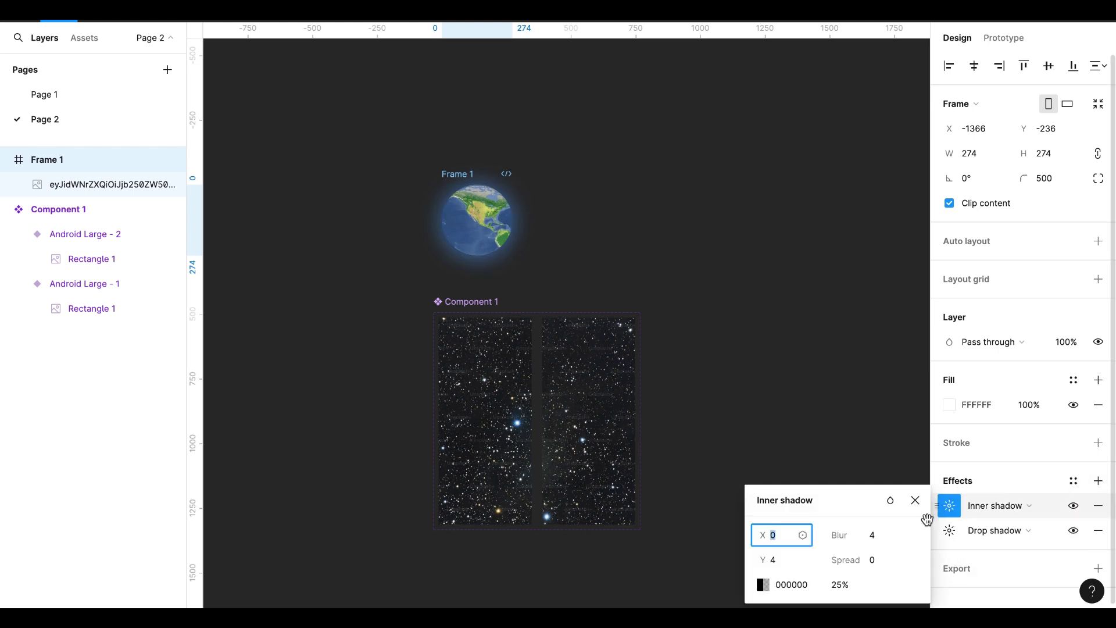
{"action": "left_click", "coordinate": [775, 563]}
{"action": "type", "text": "10"}
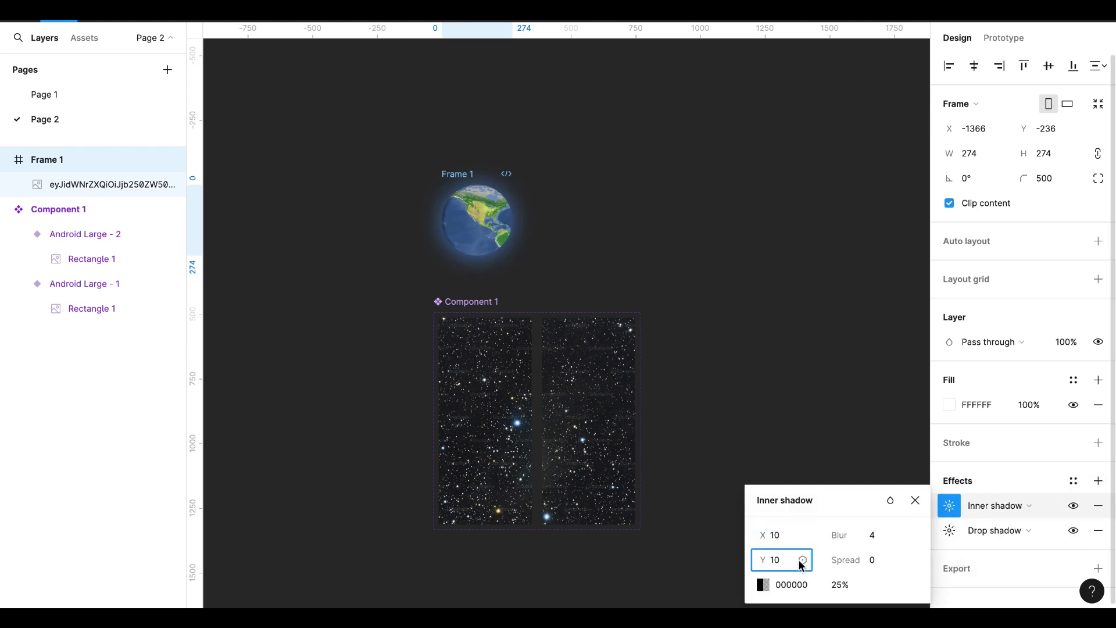
{"action": "left_click", "coordinate": [872, 535]}
{"action": "type", "text": "40"}
{"action": "key", "text": "Return"}
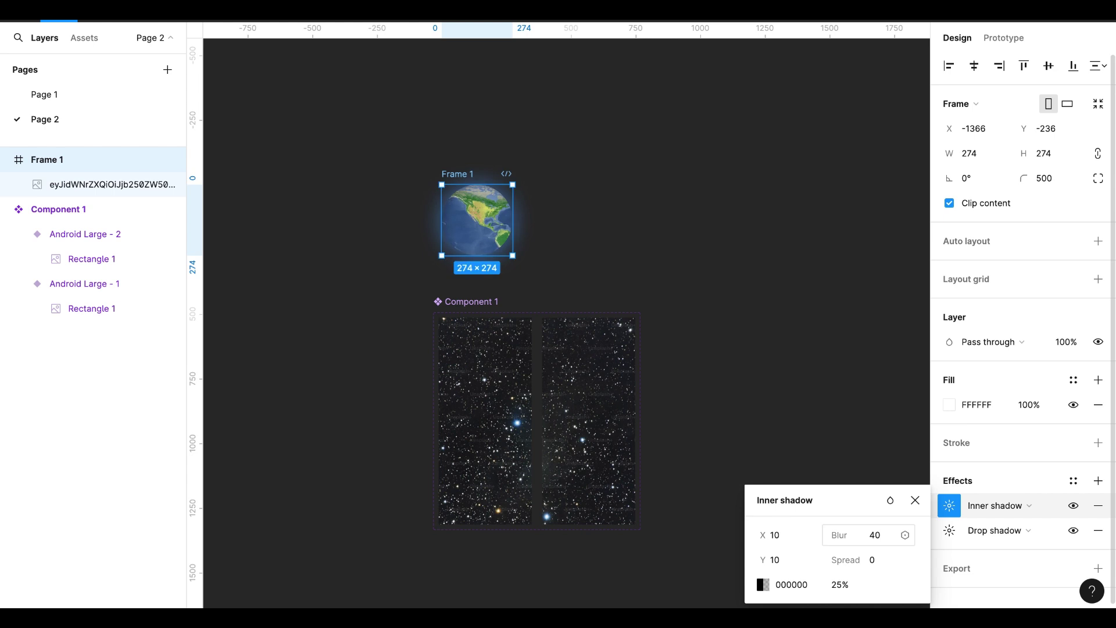
{"action": "left_click", "coordinate": [763, 585]}
{"action": "left_click", "coordinate": [634, 531]}
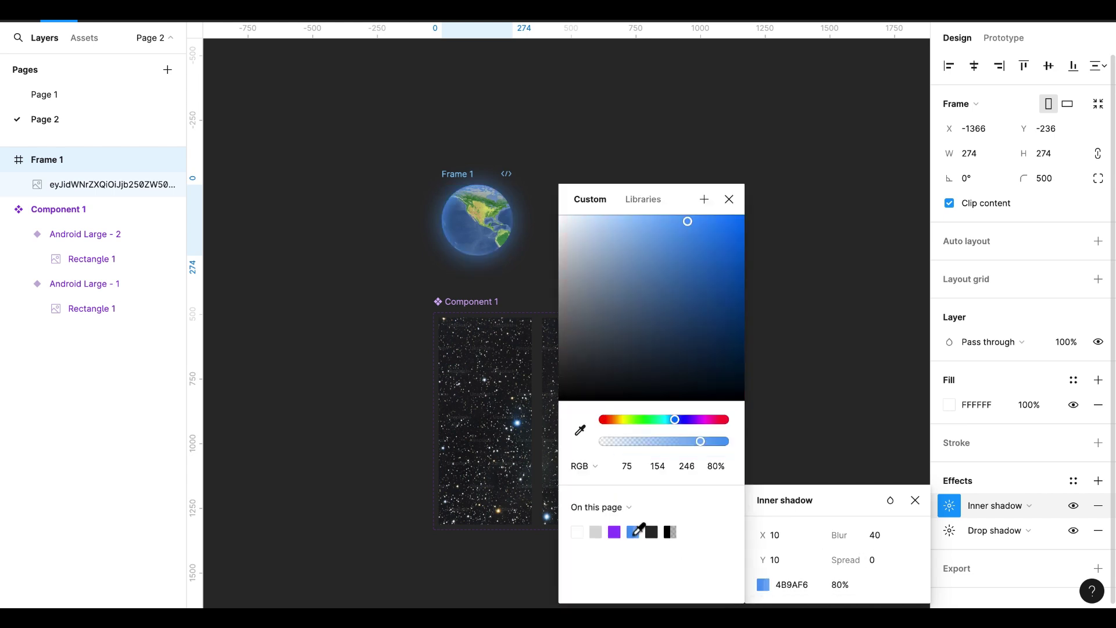
{"action": "left_click", "coordinate": [857, 447]}
Duplicate the inner shadow and give the copy a -10 offset
{"action": "left_click", "coordinate": [448, 222]}
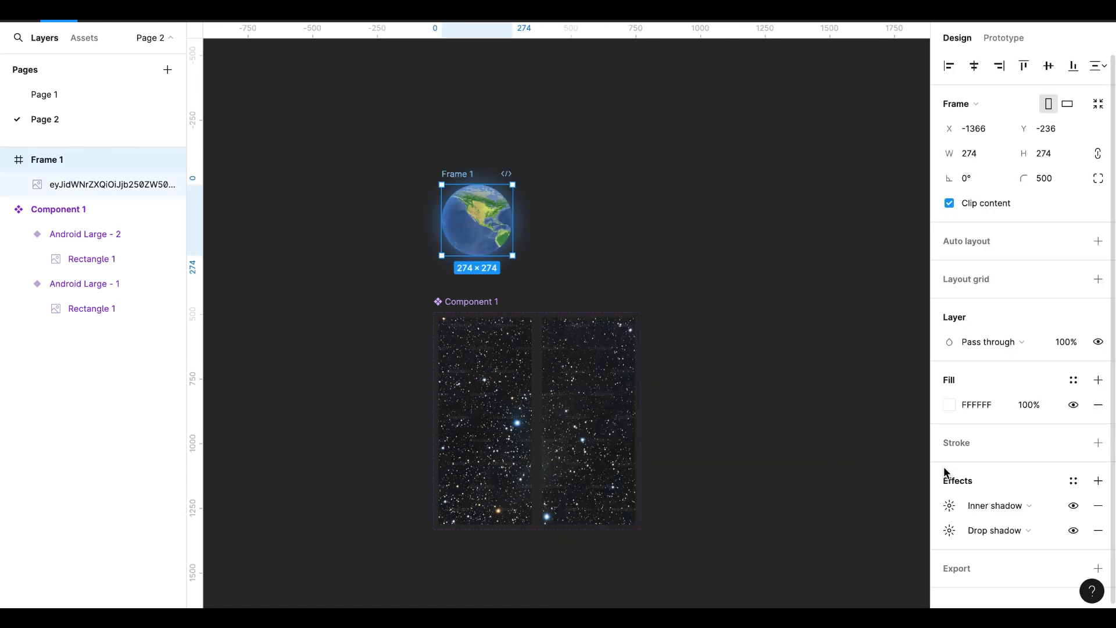
{"action": "left_click", "coordinate": [934, 501]}
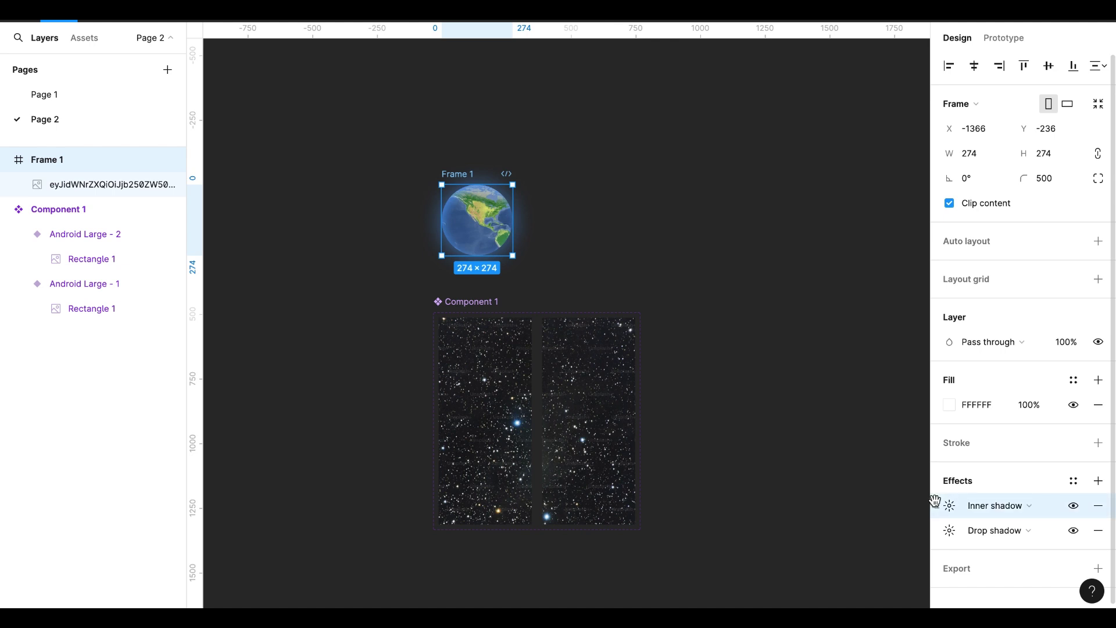
{"action": "key", "text": "ctrl+d"}
{"action": "left_click", "coordinate": [949, 506]}
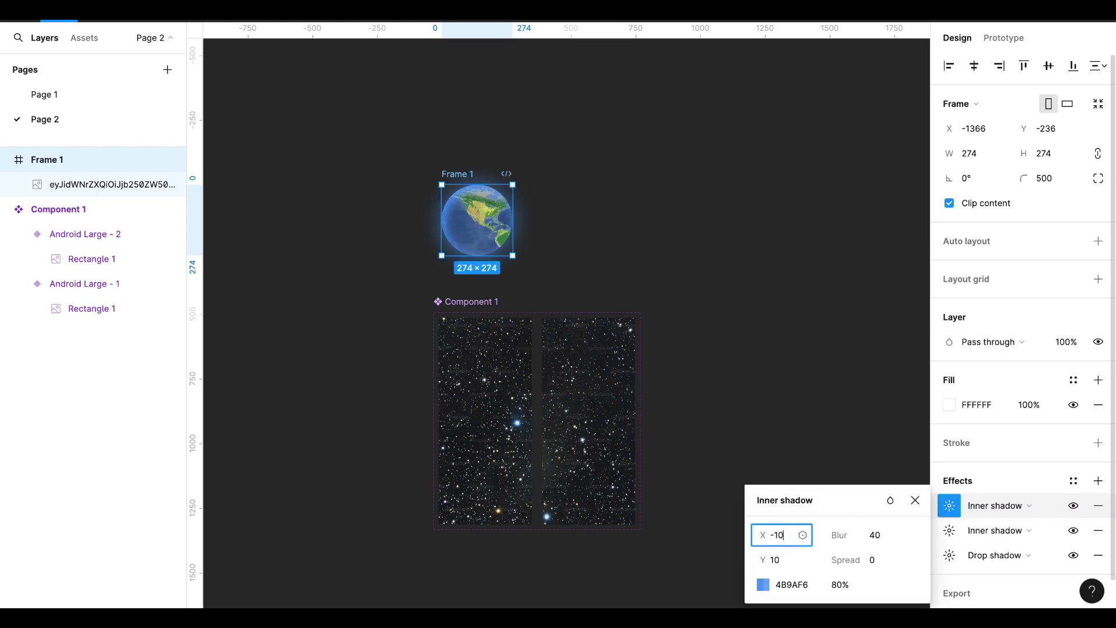
{"action": "left_click", "coordinate": [777, 560]}
{"action": "type", "text": "-10"}
{"action": "key", "text": "Return"}
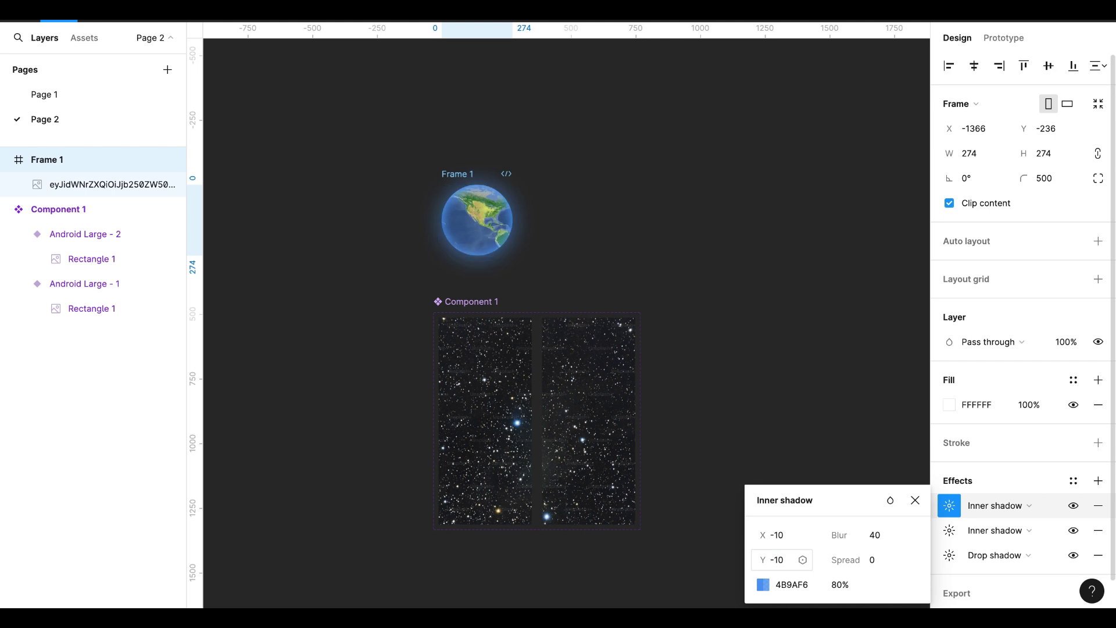
{"action": "left_click", "coordinate": [844, 407]}
Duplicate the globe as Frame 2 and slide its map left to show Asia
{"action": "left_click", "coordinate": [477, 221]}
{"action": "key", "text": "ctrl+d"}
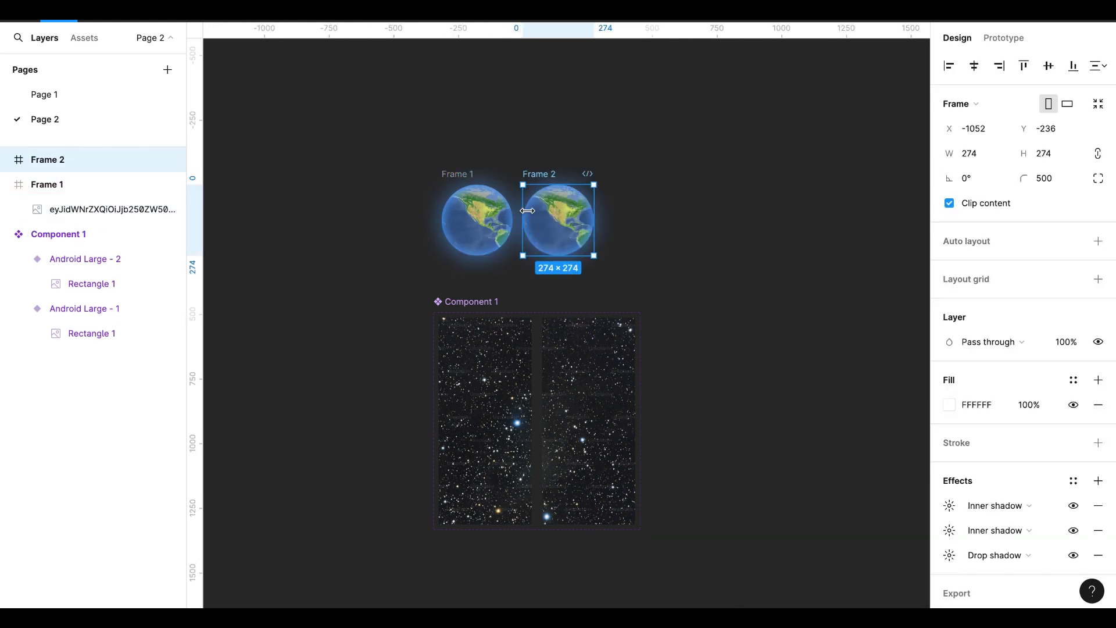
{"action": "double_click", "coordinate": [554, 222]}
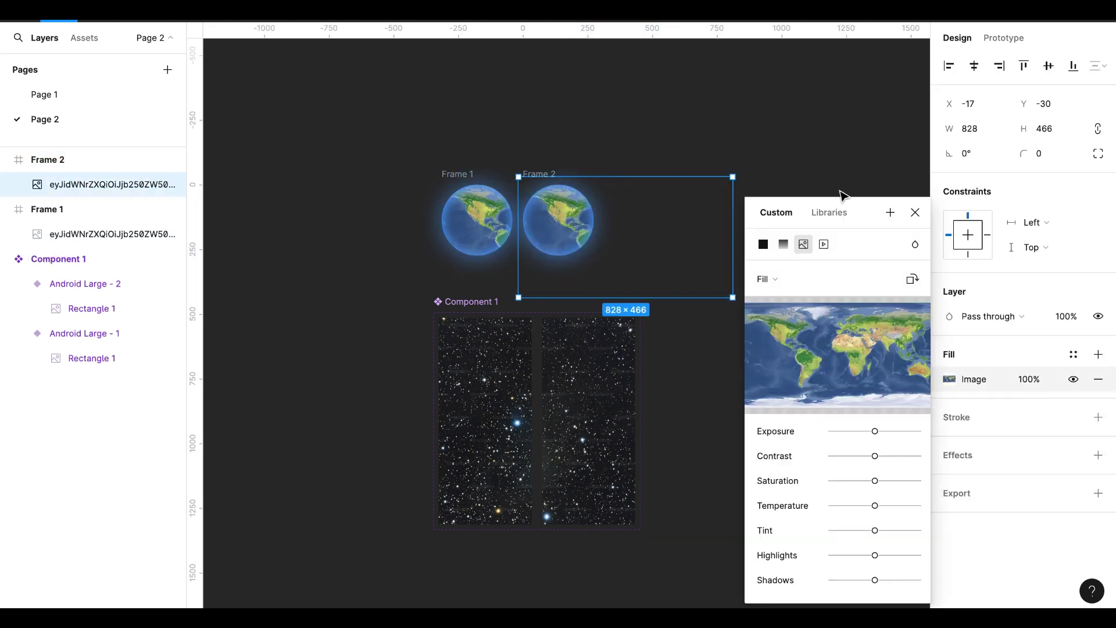
{"action": "left_click", "coordinate": [915, 212]}
{"action": "key", "text": "shift+Left"}
{"action": "key", "text": "shift+Left"}
{"action": "key", "text": "shift+Left"}
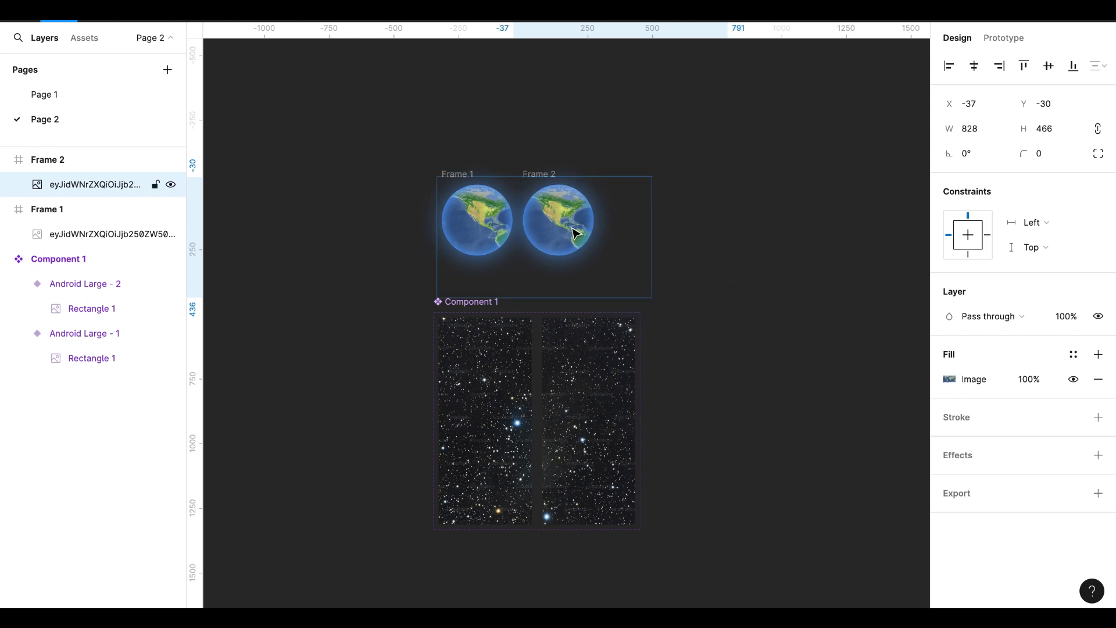
{"action": "key", "text": "shift+Left"}
{"action": "key", "text": "shift+Left"}
{"action": "key", "text": "shift+Left"}
{"action": "key", "text": "shift+Left"}
{"action": "key", "text": "shift+Left"}
{"action": "key", "text": "shift+Left"}
{"action": "key", "text": "shift+Left"}
{"action": "key", "text": "shift+Left"}
{"action": "key", "text": "shift+Left"}
{"action": "key", "text": "shift+Left"}
{"action": "key", "text": "shift+Left"}
{"action": "key", "text": "shift+Left"}
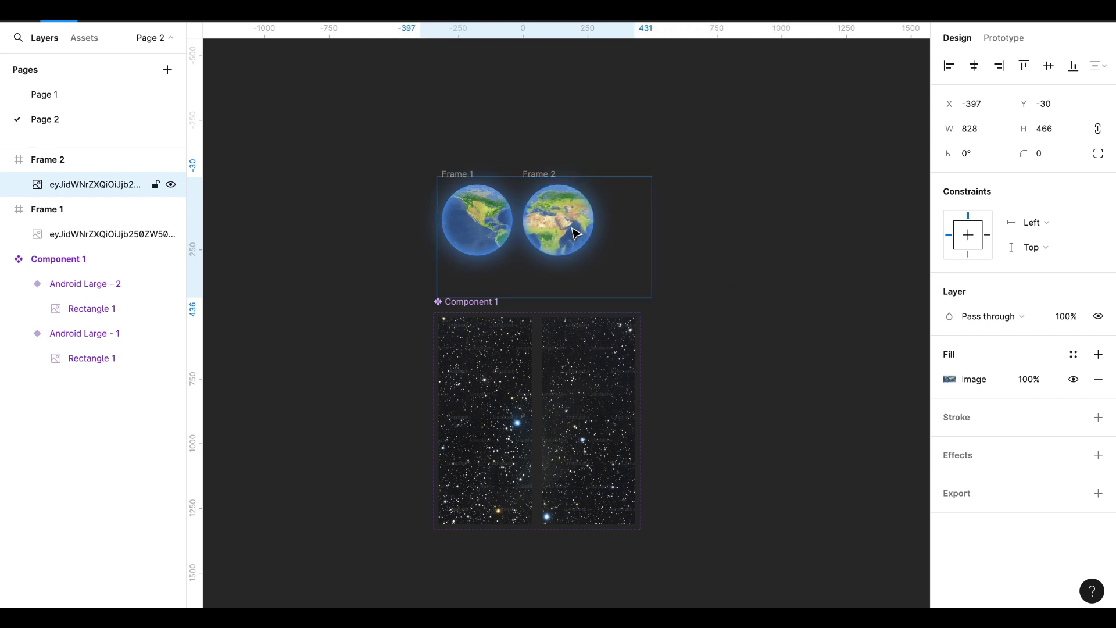
{"action": "key", "text": "shift+Left"}
{"action": "key", "text": "shift+Left"}
{"action": "key", "text": "shift+Left"}
{"action": "key", "text": "shift+Left"}
{"action": "key", "text": "shift+Left"}
{"action": "key", "text": "shift+Left"}
{"action": "key", "text": "shift+Left"}
{"action": "key", "text": "shift+Left"}
{"action": "key", "text": "shift+Left"}
{"action": "key", "text": "shift+Left"}
{"action": "key", "text": "shift+Left"}
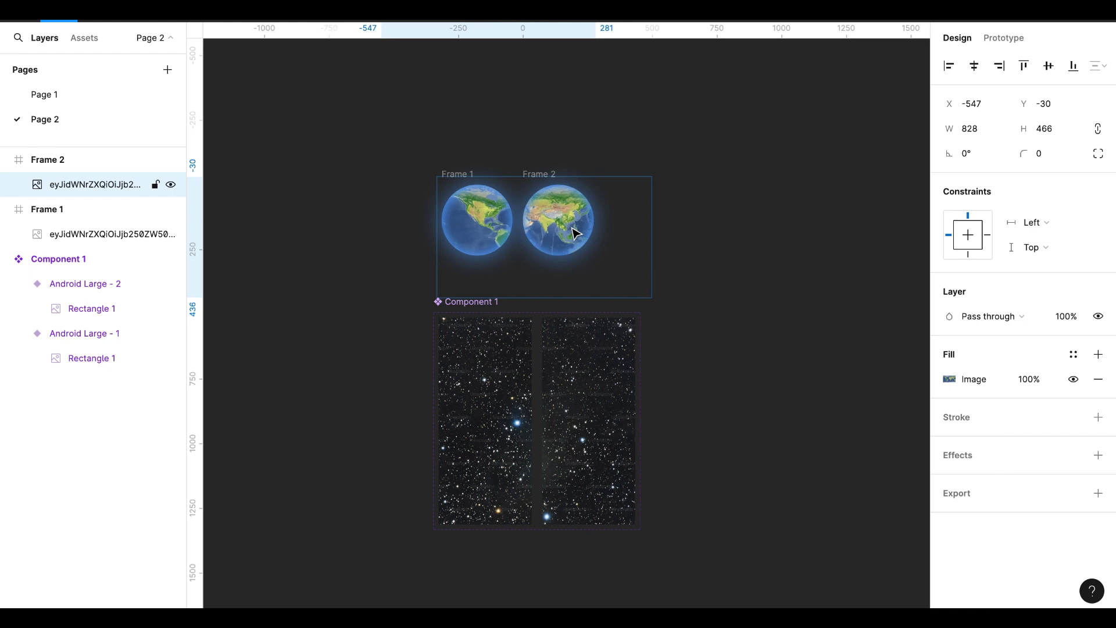
{"action": "key", "text": "shift+Left"}
Select Frame 1 and Frame 2 and make them a component set
{"action": "left_click_drag", "start_coordinate": [615, 137], "coordinate": [418, 251]}
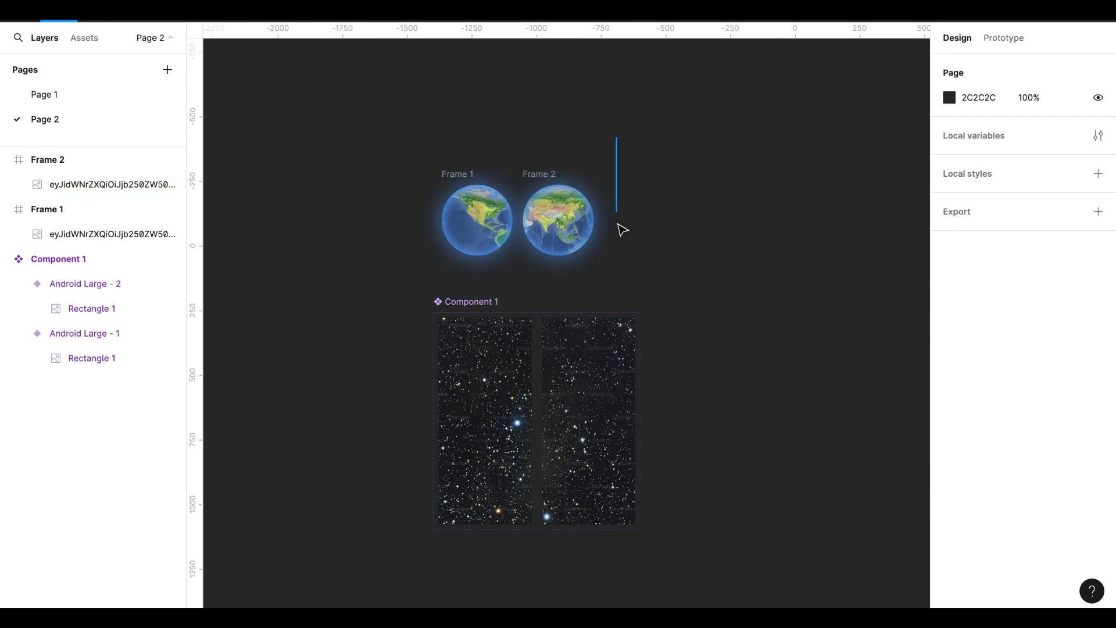
{"action": "left_click", "coordinate": [273, 252]}
{"action": "left_click", "coordinate": [70, 159]}
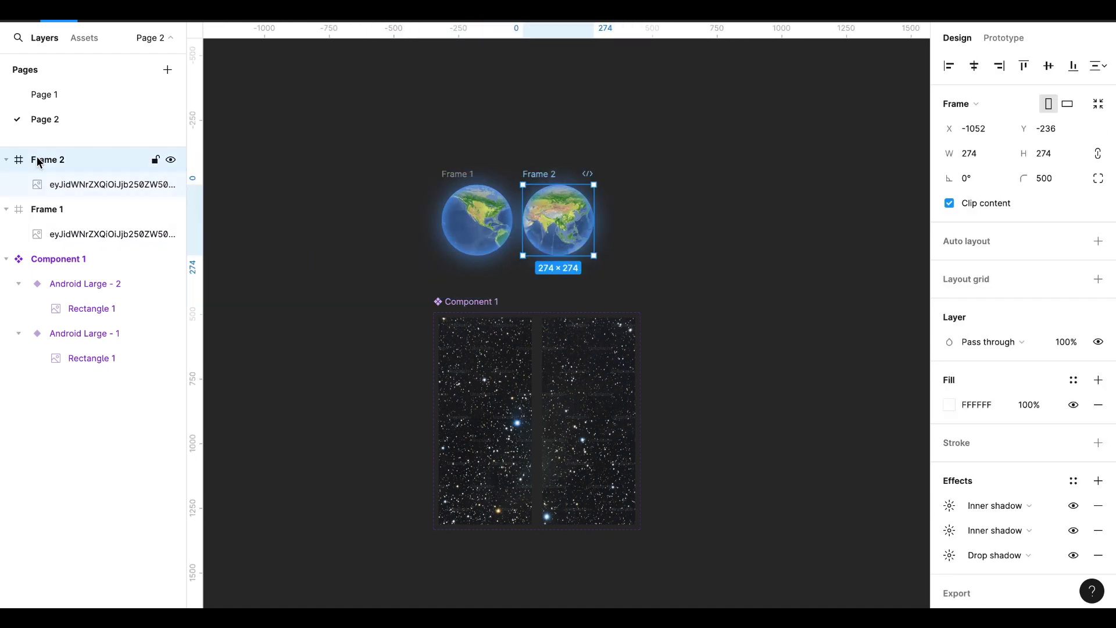
{"action": "left_click", "coordinate": [69, 208], "text": "shift"}
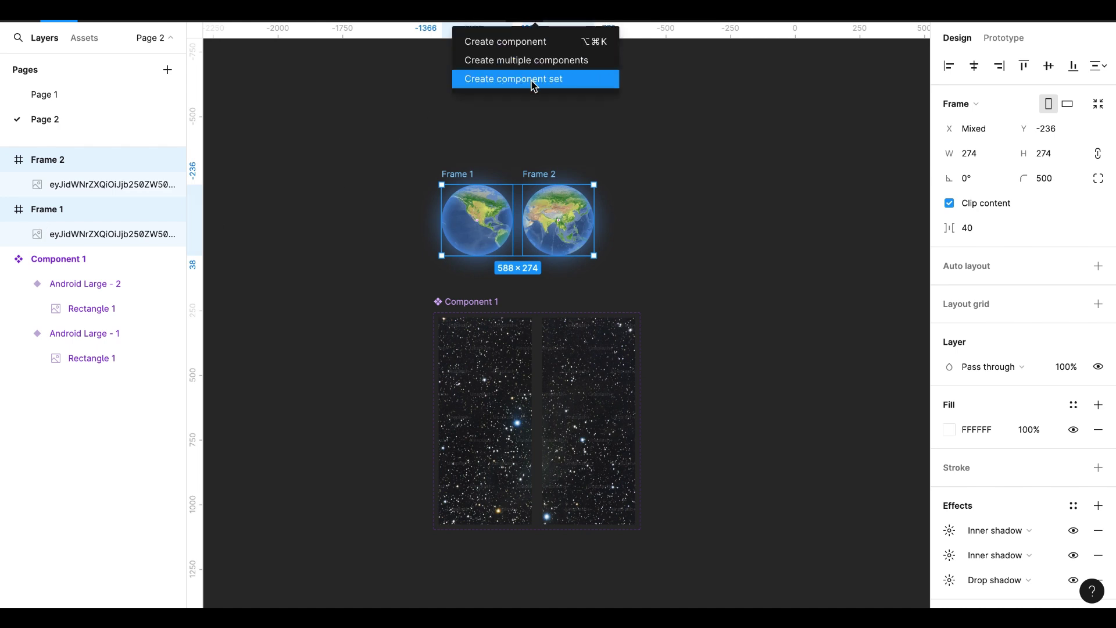
{"action": "left_click", "coordinate": [531, 84]}
{"action": "left_click", "coordinate": [116, 232]}
Link Frame 1 to Frame 2 with a 1ms after-delay smart animate
{"action": "left_click", "coordinate": [1007, 39]}
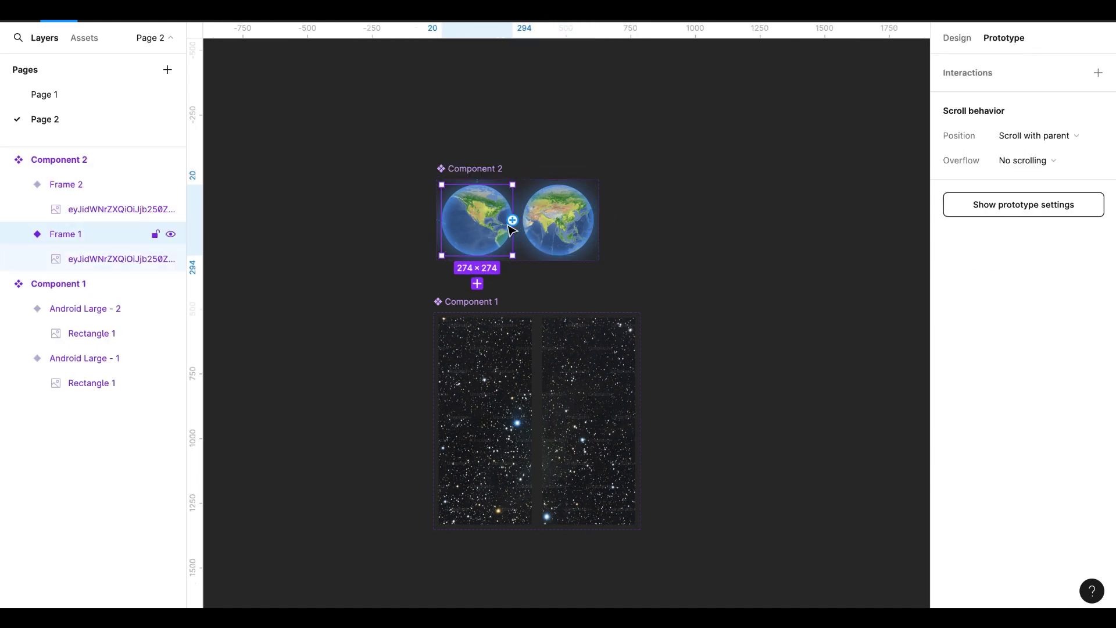
{"action": "left_click_drag", "start_coordinate": [512, 221], "coordinate": [558, 220]}
{"action": "left_click", "coordinate": [459, 259]}
{"action": "left_click", "coordinate": [467, 452]}
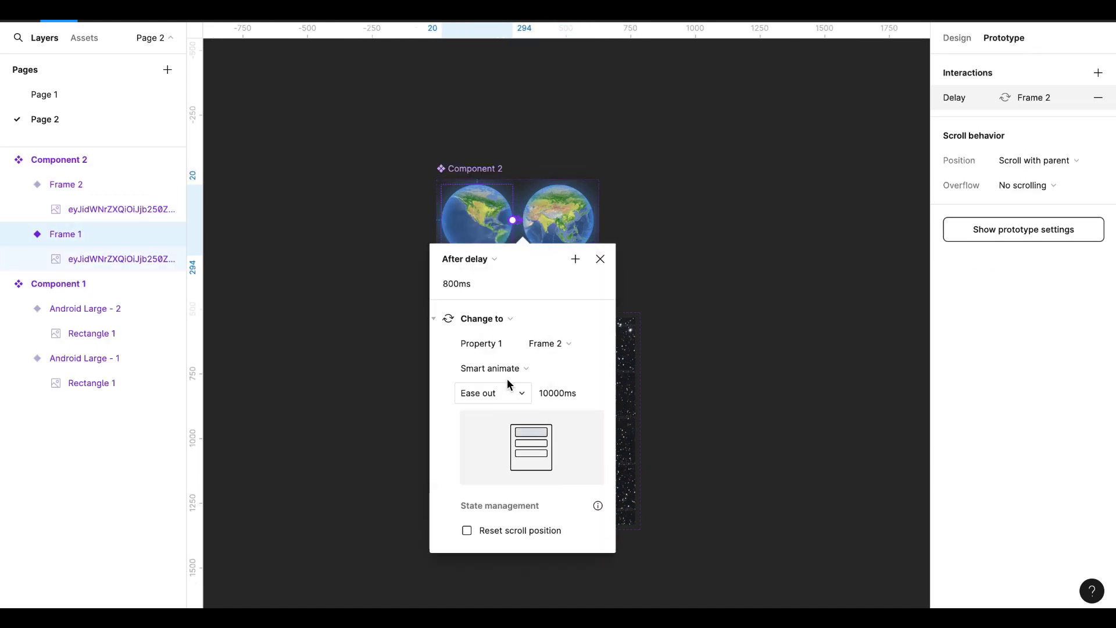
{"action": "left_click", "coordinate": [456, 283]}
{"action": "type", "text": "1ms"}
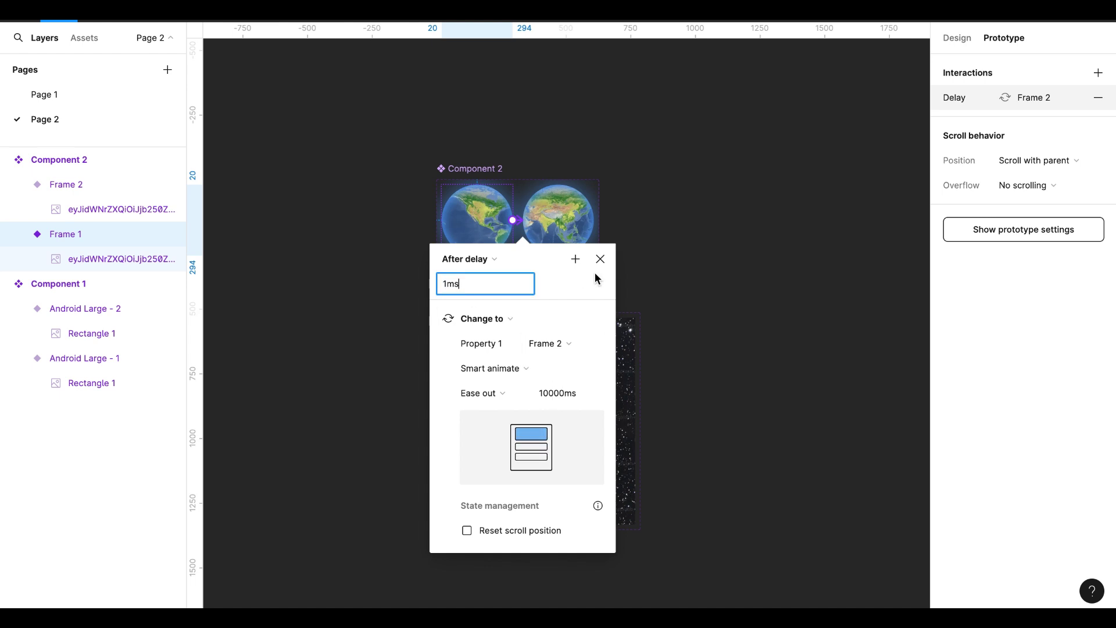
{"action": "left_click", "coordinate": [600, 259]}
Link Frame 2 back to Frame 1 with an after-delay smart animate
{"action": "left_click", "coordinate": [582, 230]}
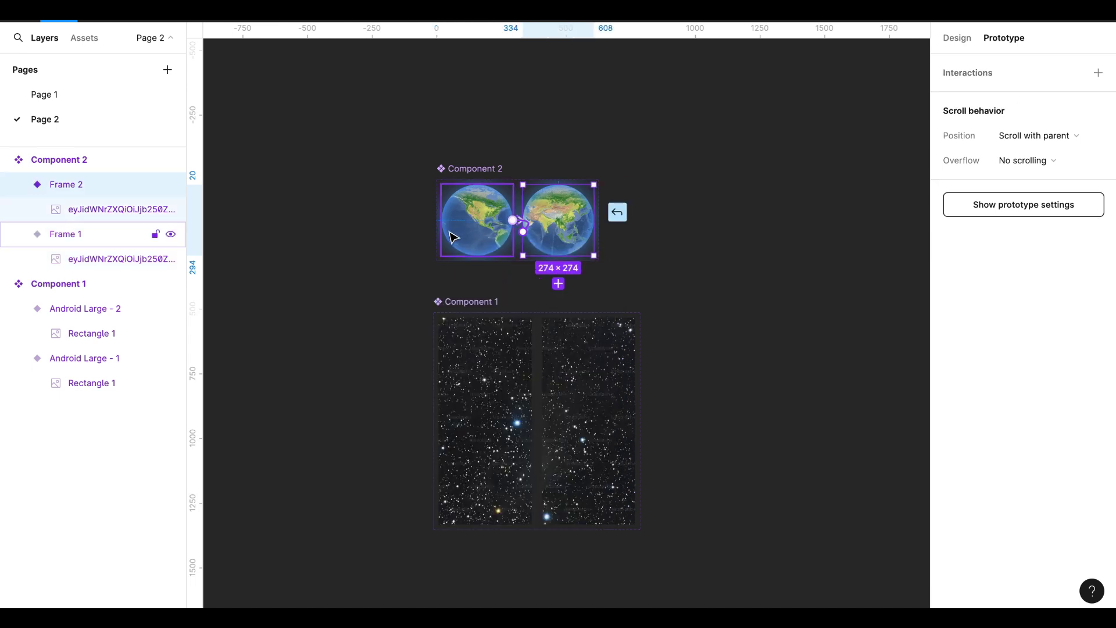
{"action": "left_click_drag", "start_coordinate": [523, 232], "coordinate": [477, 224]}
{"action": "left_click", "coordinate": [459, 259]}
{"action": "left_click", "coordinate": [461, 455]}
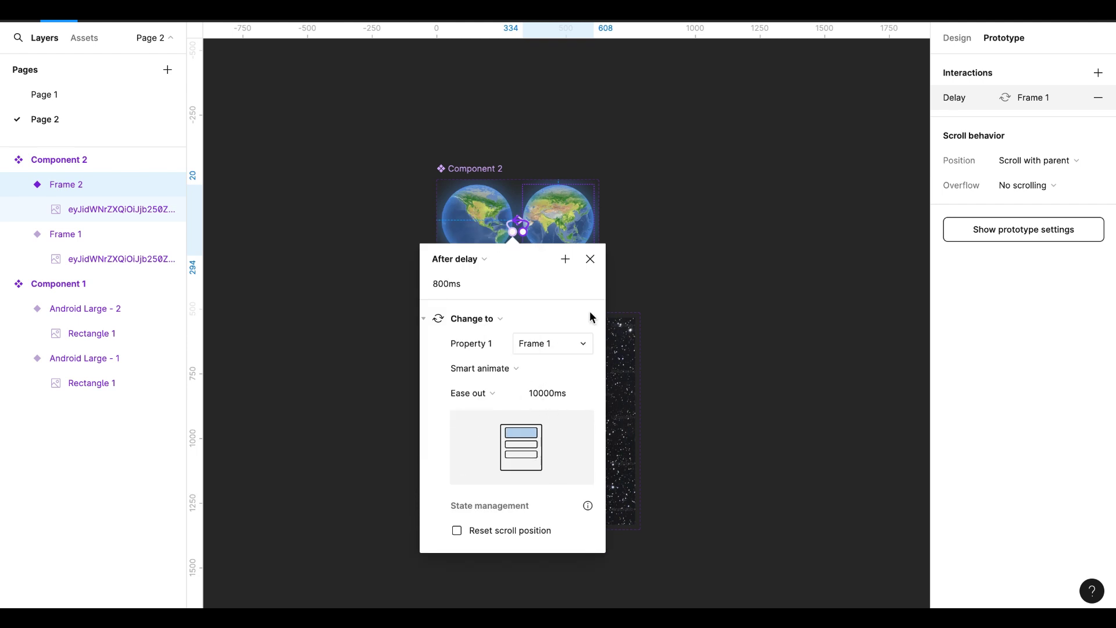
{"action": "left_click", "coordinate": [590, 258]}
Pan across the canvas and return to the Design properties panel
{"action": "scroll", "coordinate": [639, 266], "scroll_direction": "right", "scroll_amount": 2}
{"action": "scroll", "coordinate": [639, 265], "scroll_direction": "down", "scroll_amount": 1}
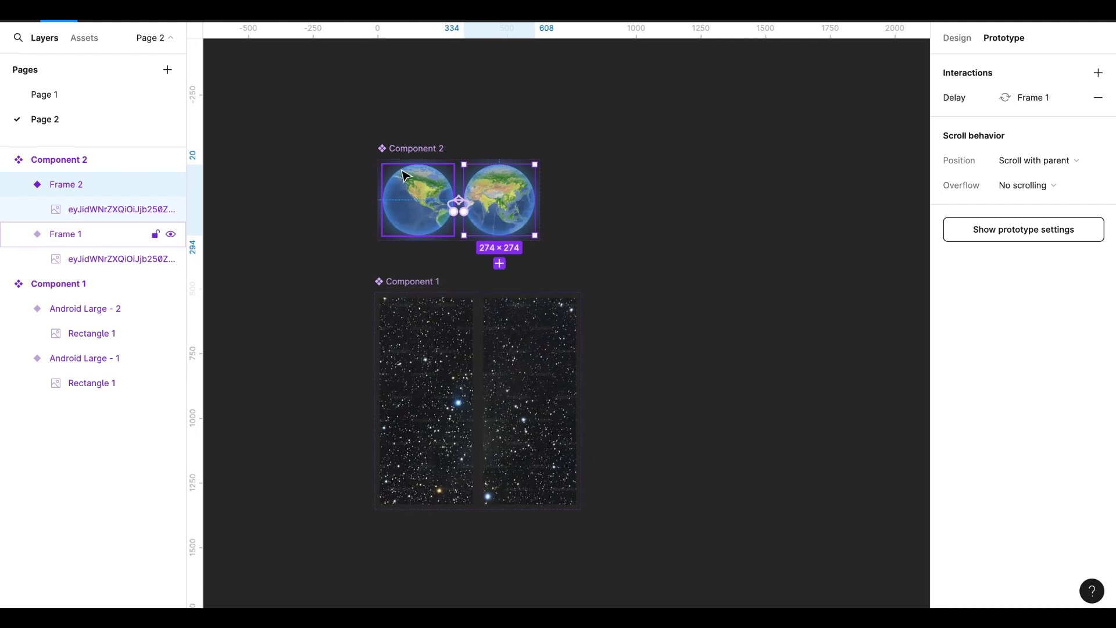
{"action": "scroll", "coordinate": [640, 247], "scroll_direction": "right", "scroll_amount": 2}
{"action": "scroll", "coordinate": [640, 247], "scroll_direction": "down", "scroll_amount": 1}
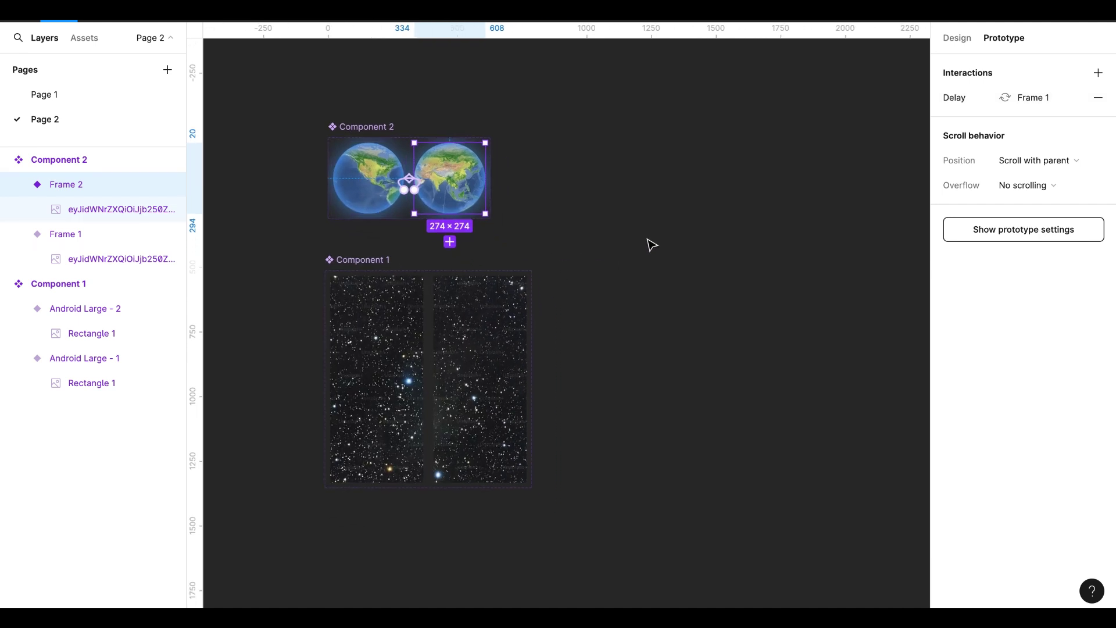
{"action": "left_click", "coordinate": [962, 40]}
Add an Android Large frame beside the components
{"action": "key", "text": "f"}
{"action": "left_click", "coordinate": [974, 339]}
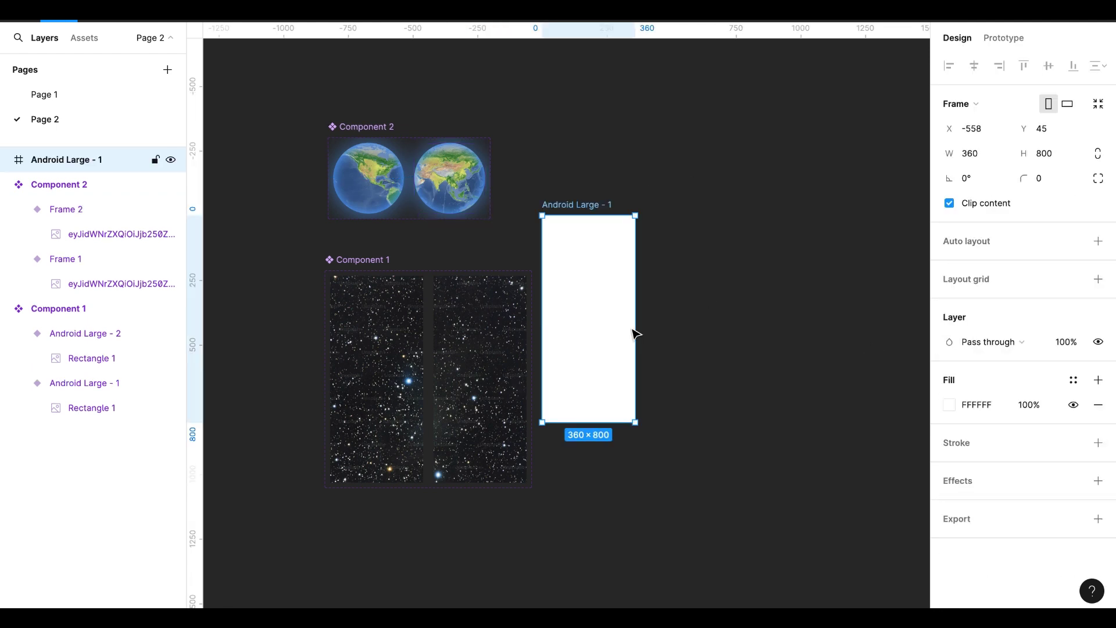
{"action": "left_click_drag", "start_coordinate": [633, 332], "coordinate": [684, 296]}
Fill the frame with the starfield component and centre the globe component on it
{"action": "left_click", "coordinate": [84, 38]}
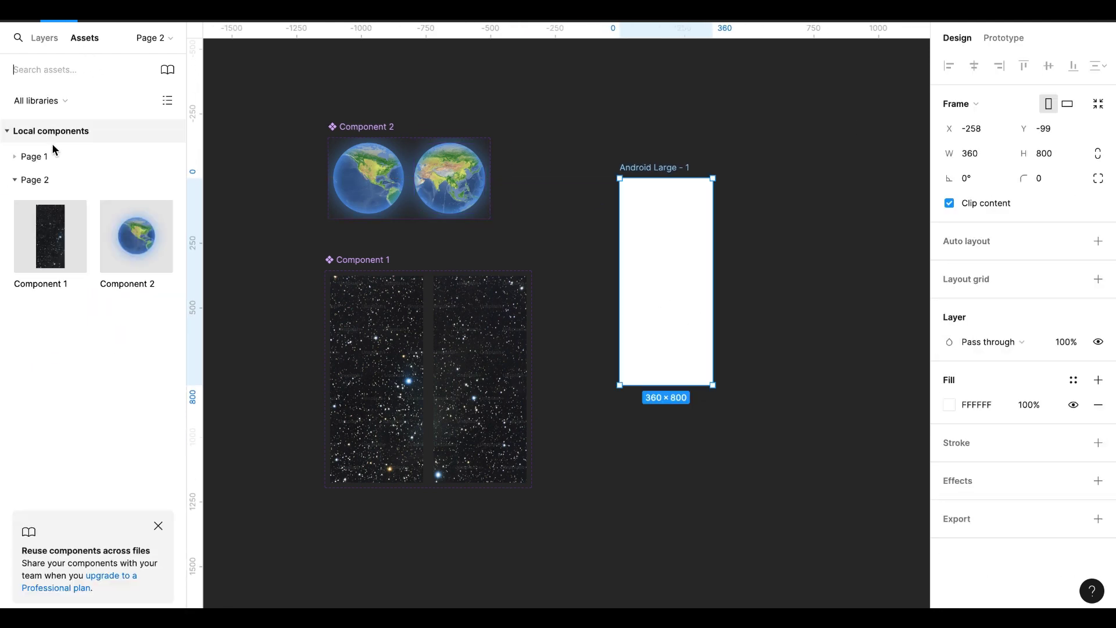
{"action": "mouse_move", "coordinate": [51, 235]}
{"action": "left_mouse_down"}
{"action": "mouse_move", "coordinate": [667, 250]}
{"action": "mouse_move", "coordinate": [685, 268]}
{"action": "left_mouse_up"}
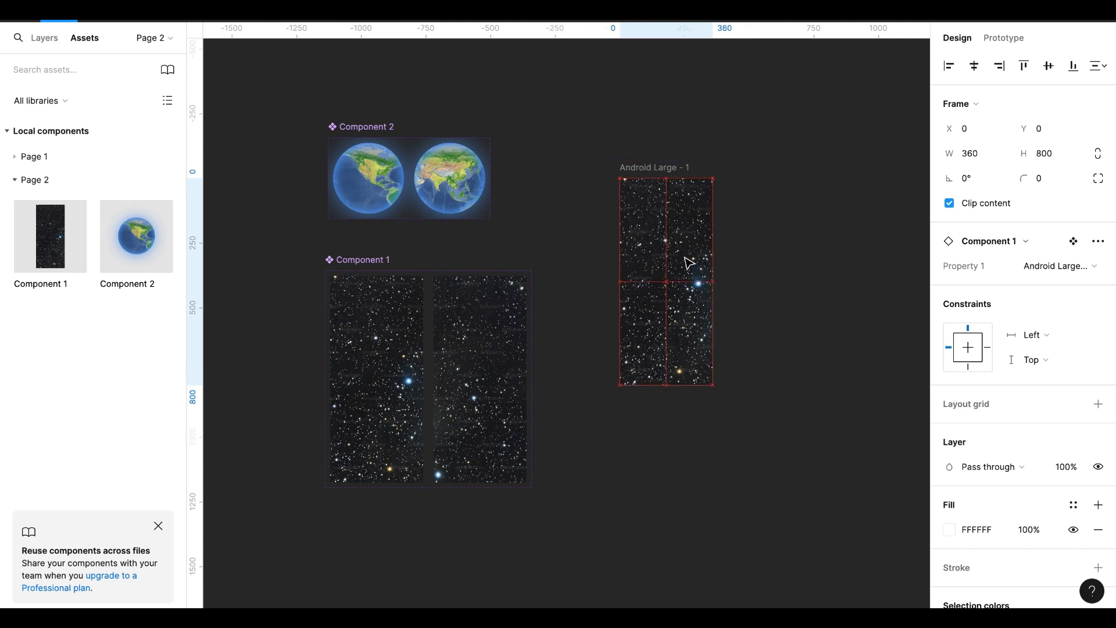
{"action": "left_click_drag", "start_coordinate": [139, 250], "coordinate": [667, 275]}
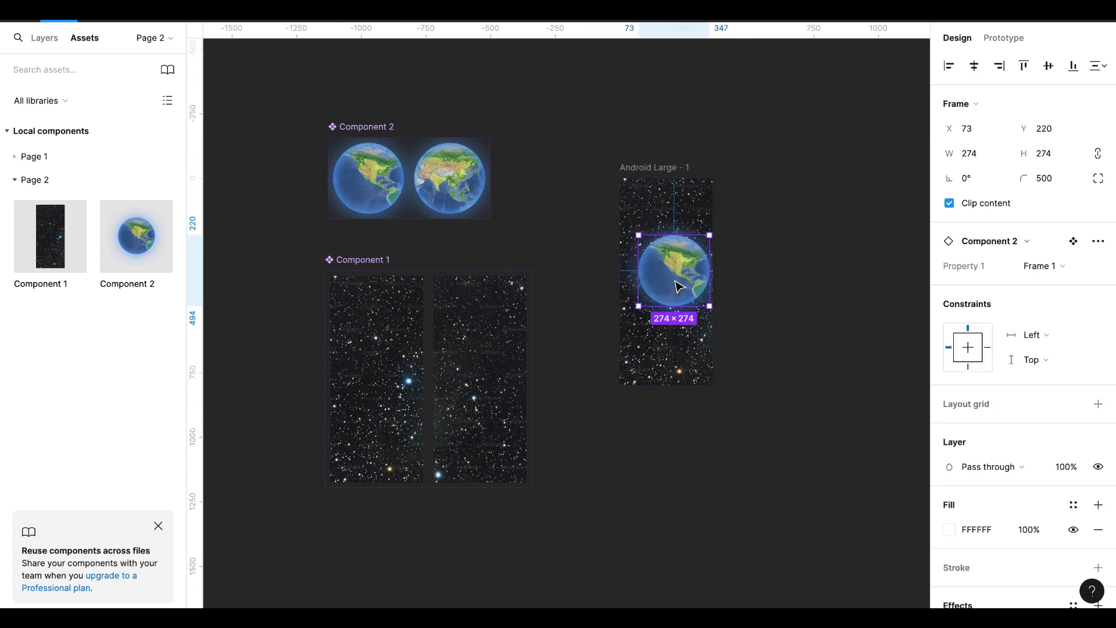
{"action": "left_click", "coordinate": [652, 168]}
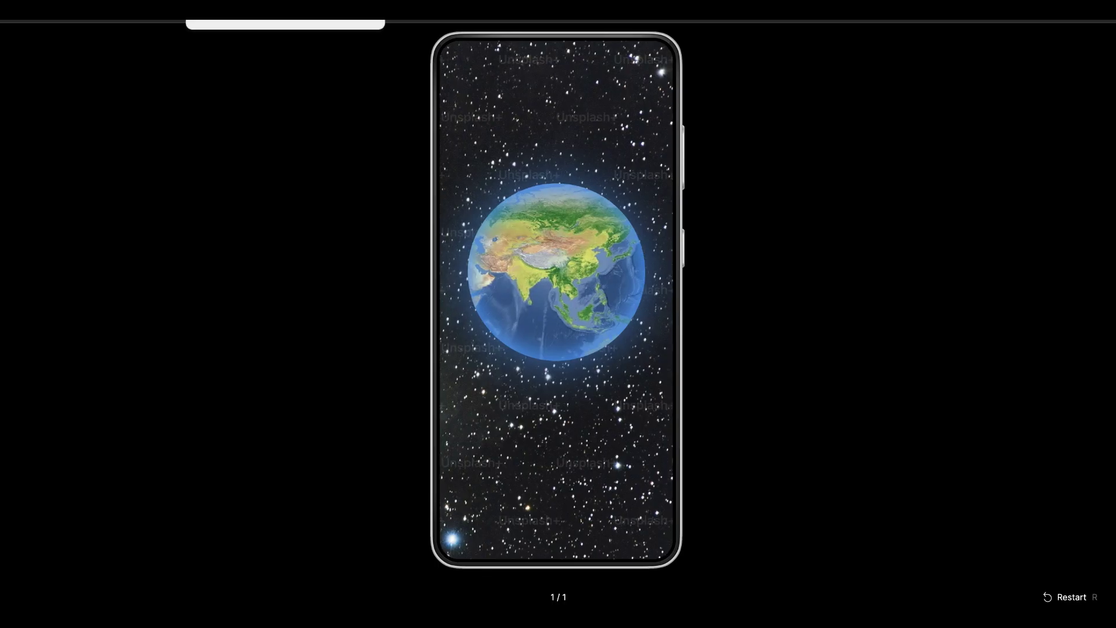
Restart the prototype full screen to watch the Earth rotate over the starfield
{"action": "key", "text": "Escape"}
{"action": "key", "text": "ctrl+alt+Return"}
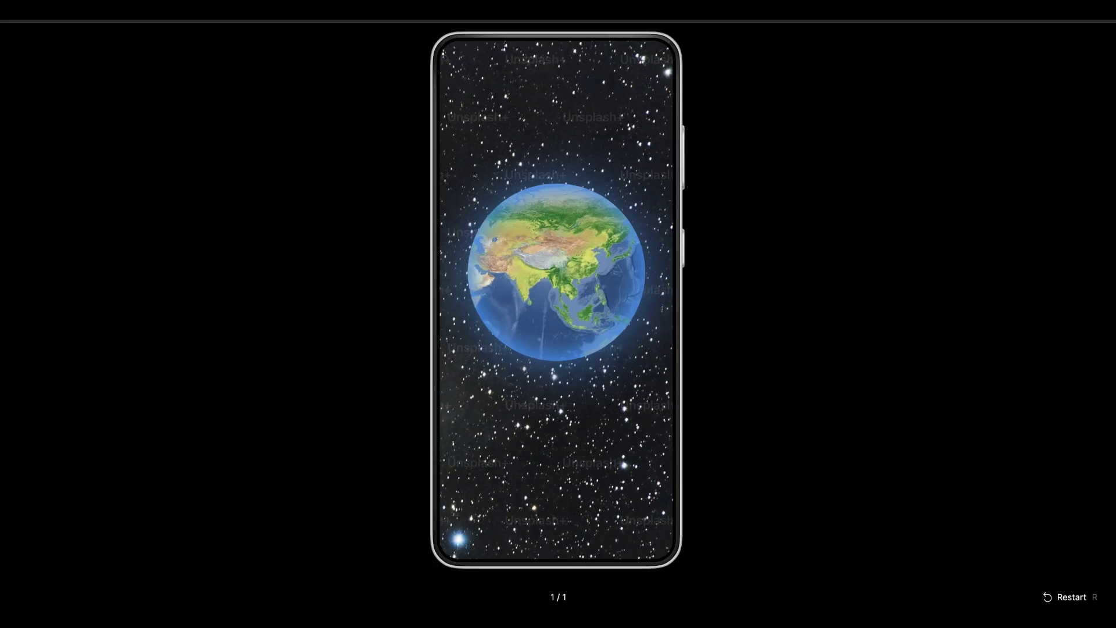